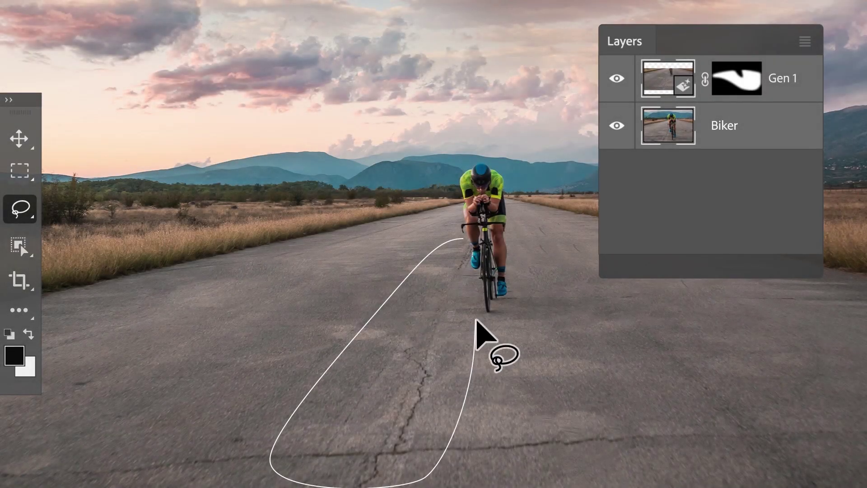
Lasso the cyclist's road and generate 'yellow road lines' on it
drag(485, 338, 483, 346)
text(yellow road)
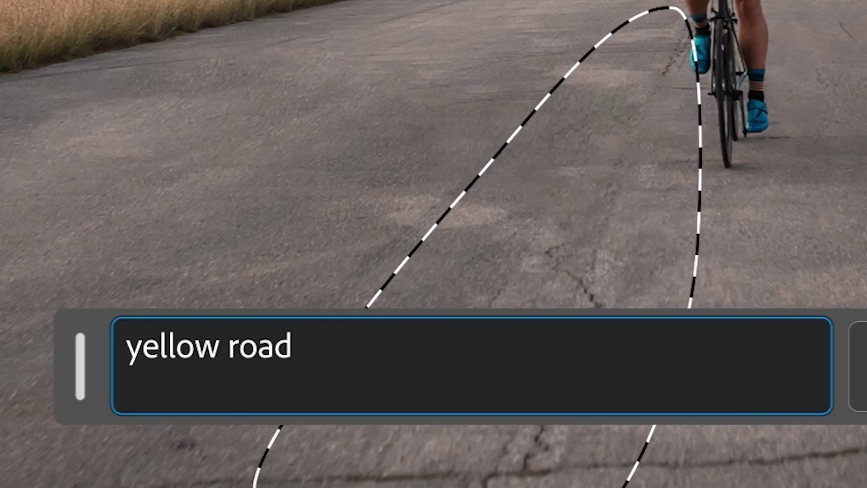
text( lines)
click(573, 415)
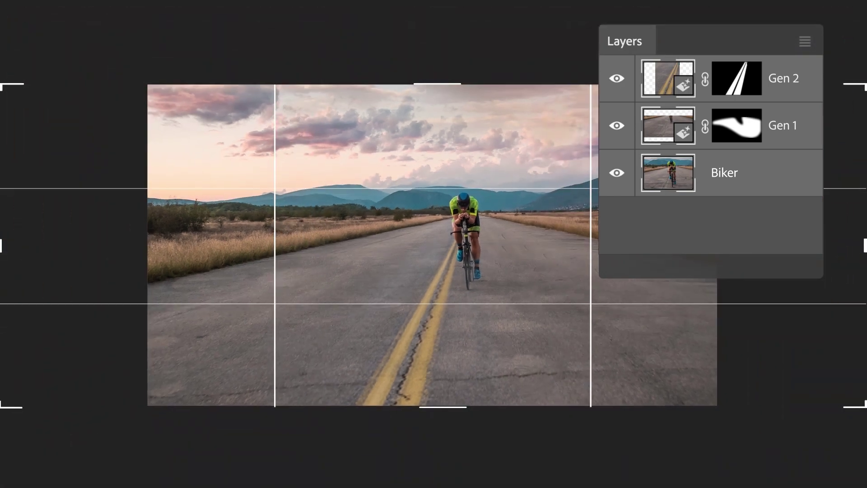
Commit the wider crop and fill the empty side strips with generated content
key(Return)
drag(149, 84, 1, 405)
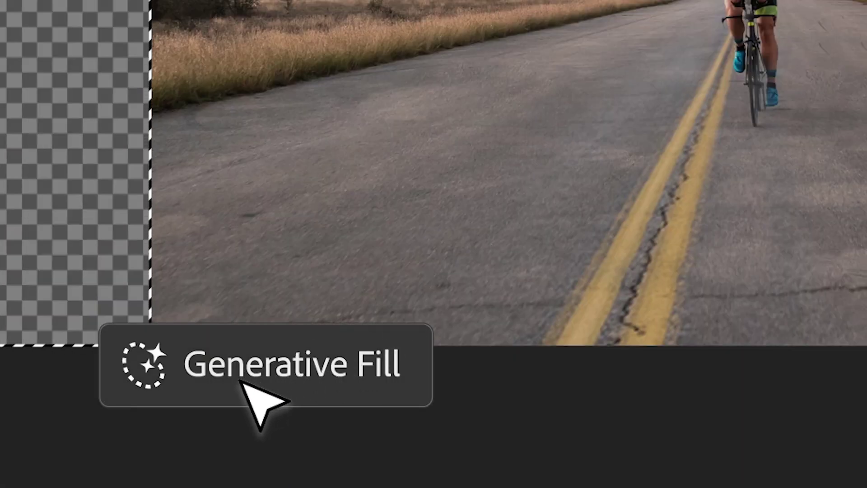
click(199, 432)
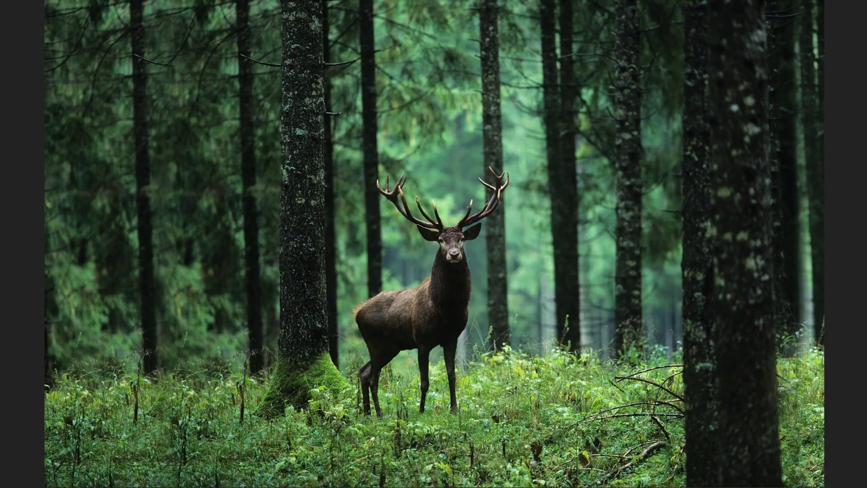
Select the deer's surroundings and generate a 'Wet alley at night' around it
click(397, 412)
click(459, 403)
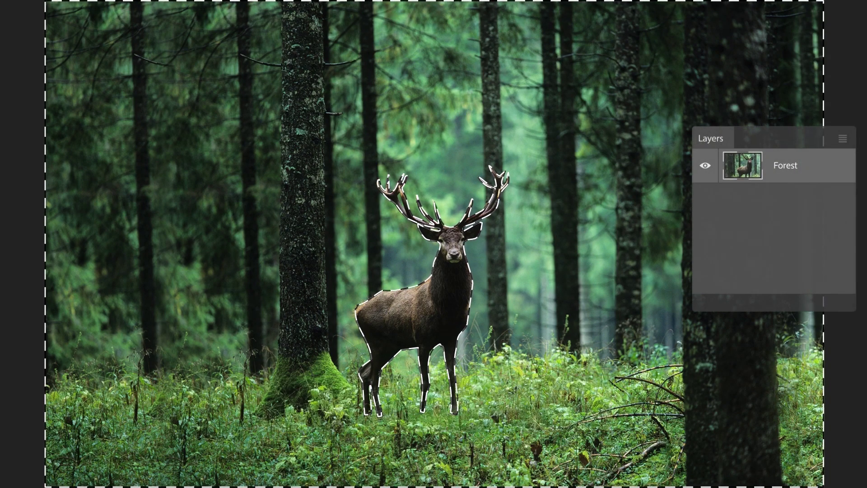
text(Wet alley at night)
click(593, 399)
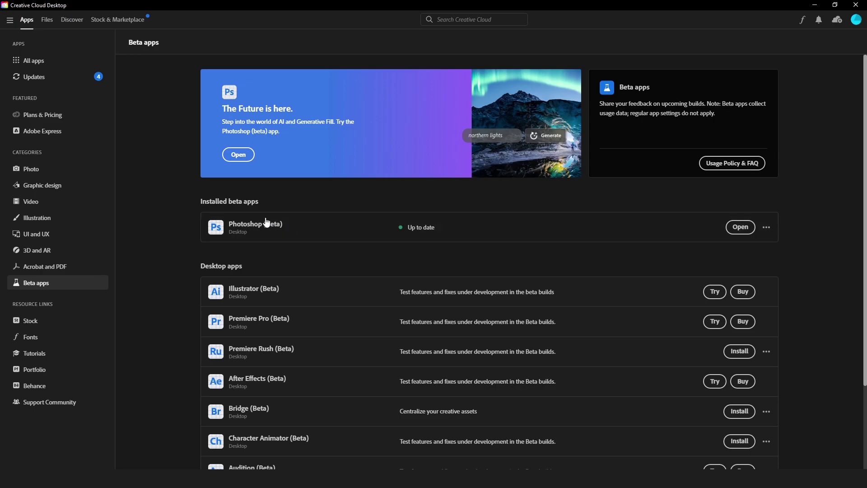
Launch Photoshop (Beta) from Creative Cloud's Beta apps page
mouse_move(243, 228)
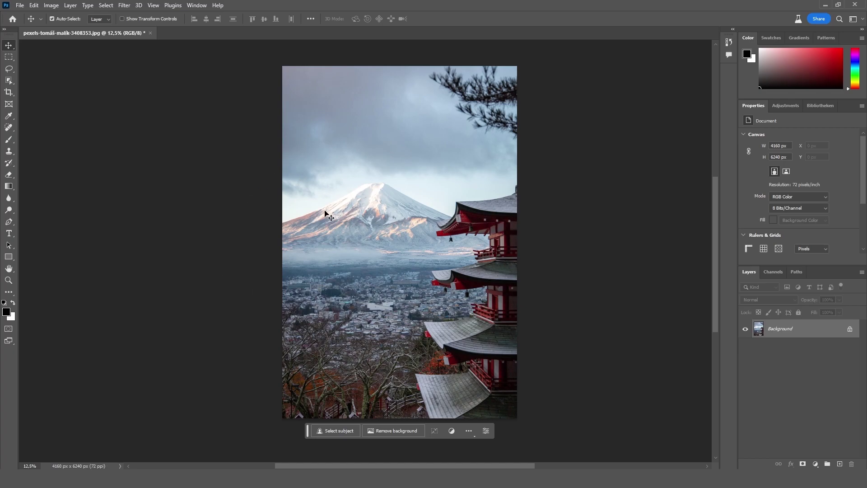
Extend the Fuji canvas leftward to 5616 px with the Crop tool
click(9, 92)
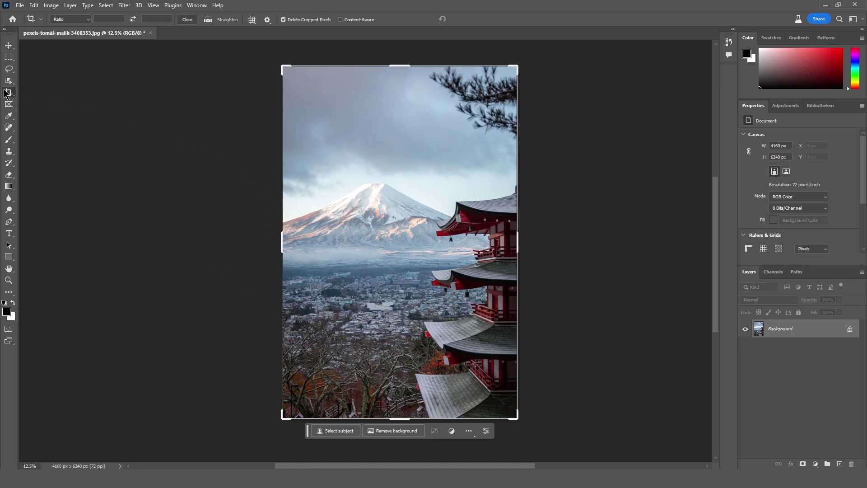
drag(284, 248, 246, 248)
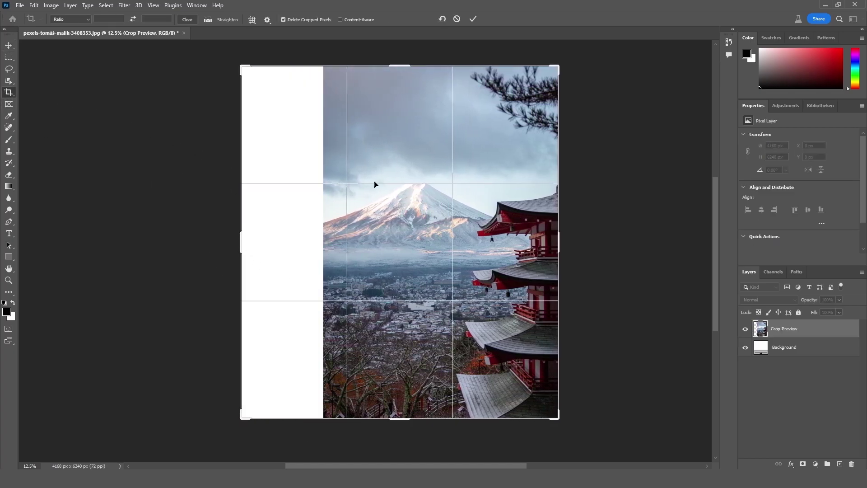
click(473, 19)
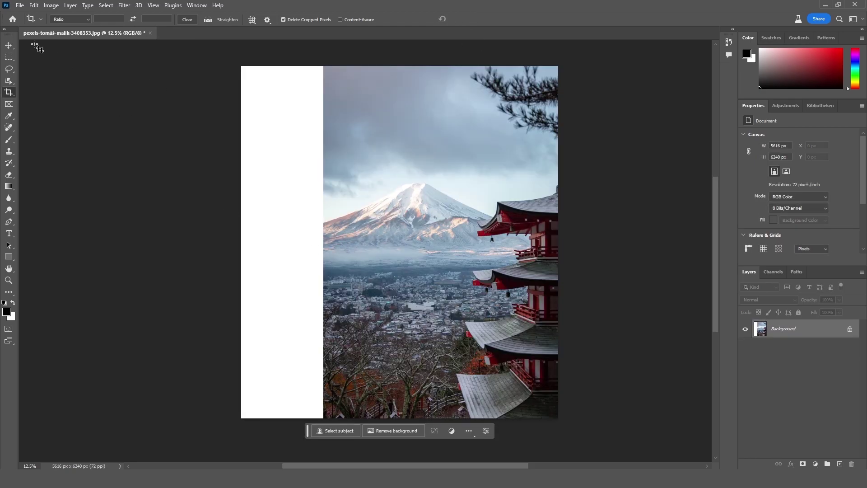
Fill the new left strip with prompt-free generated content, keeping variation 1/3
click(10, 58)
drag(241, 66, 331, 421)
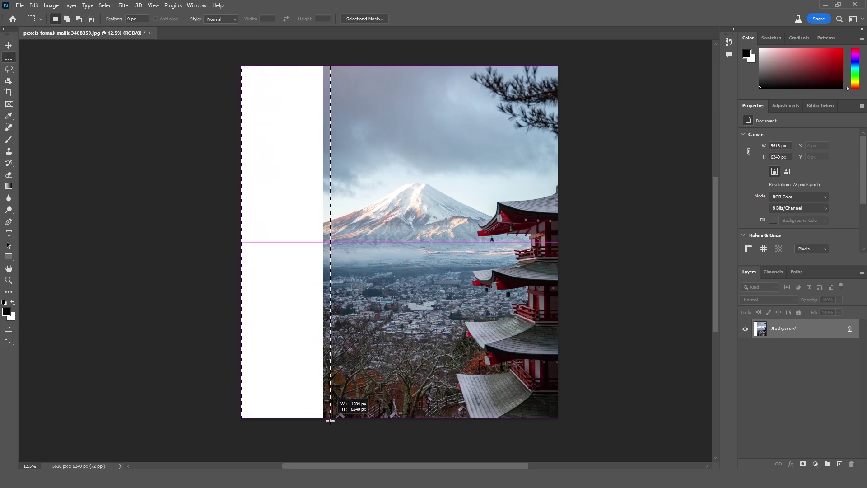
drag(330, 420, 330, 420)
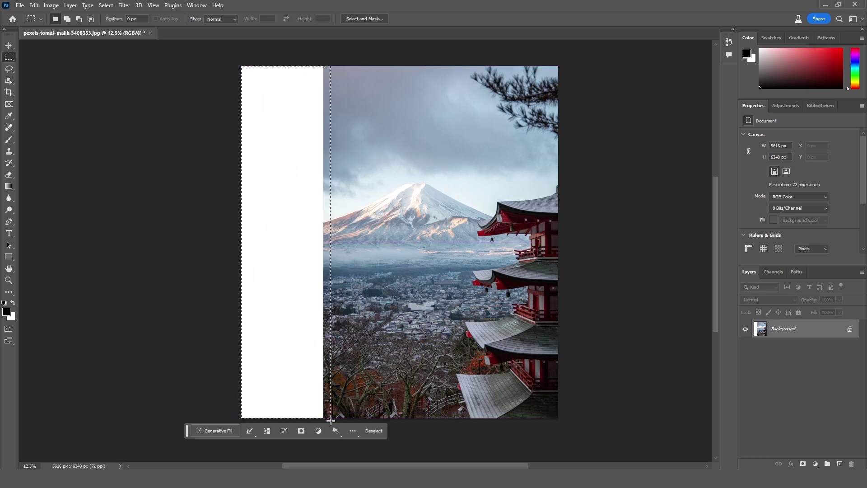
click(209, 432)
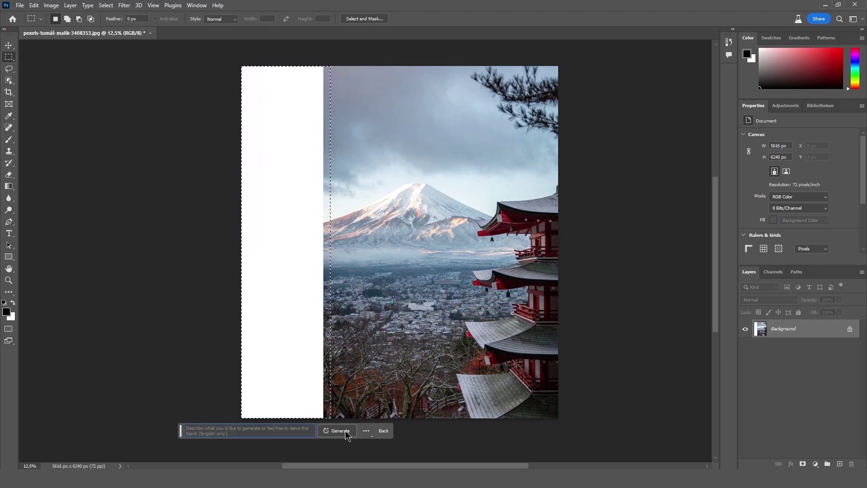
key(Return)
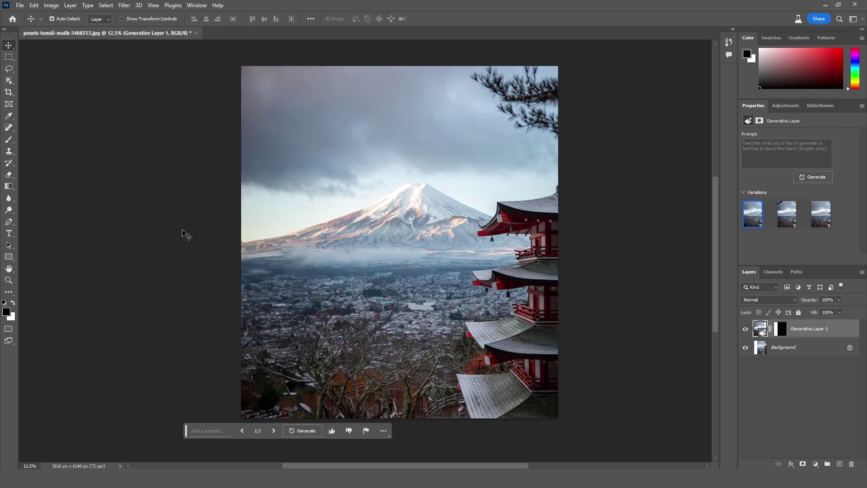
click(274, 432)
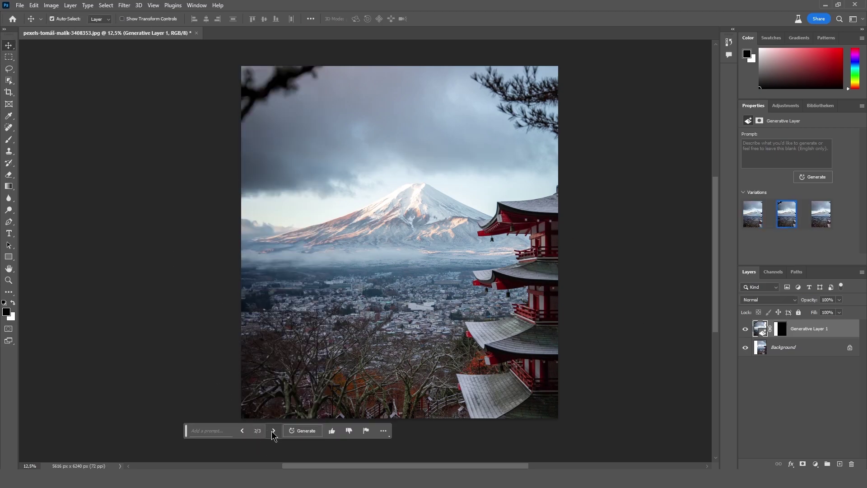
click(273, 431)
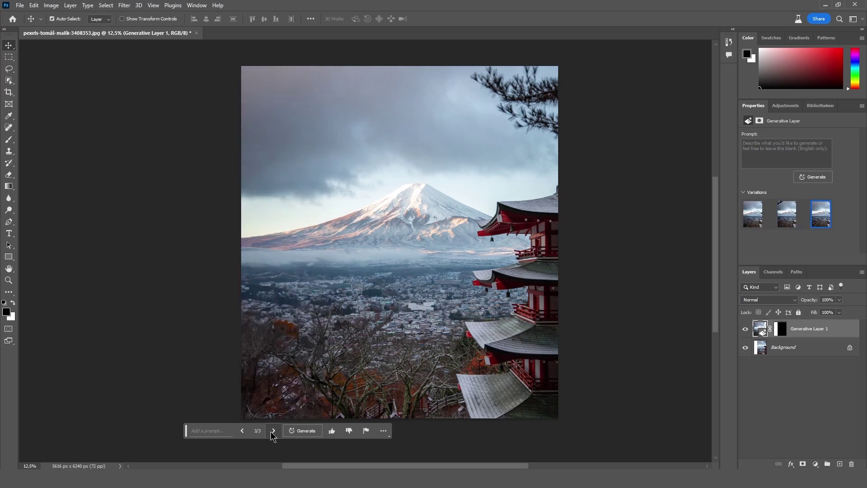
click(273, 431)
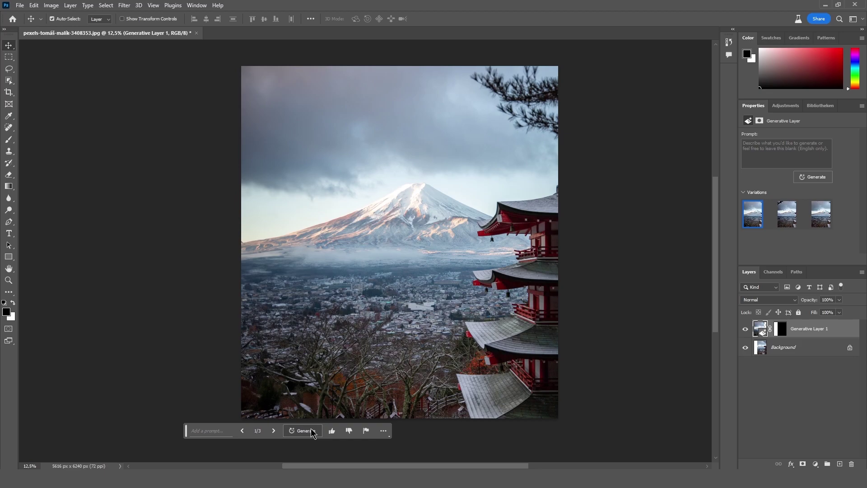
click(377, 316)
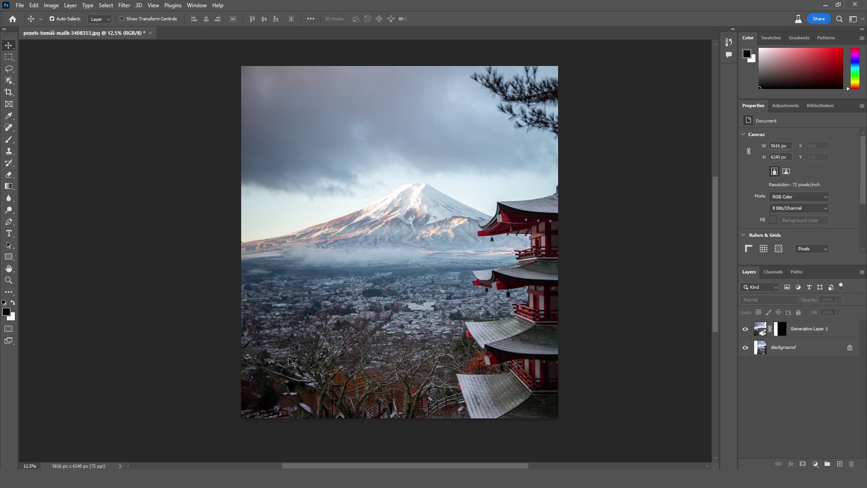
Extend the Fuji canvas rightward to 7200 px with the Crop tool
click(9, 93)
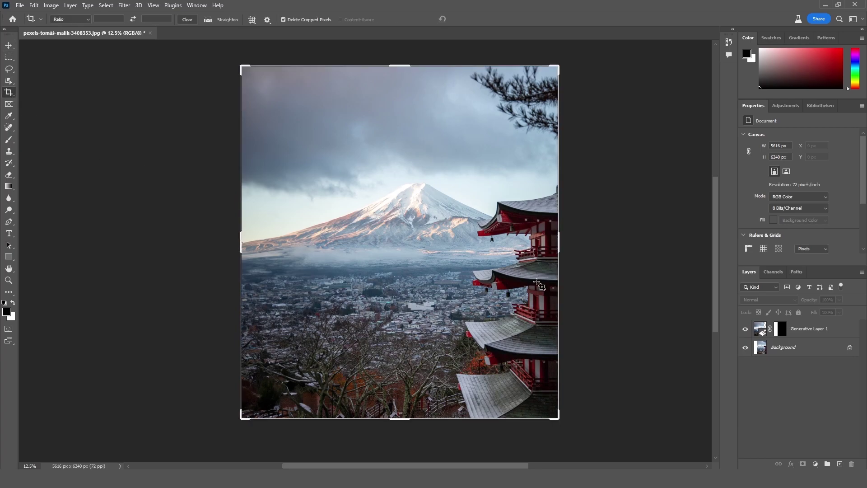
drag(570, 240, 602, 251)
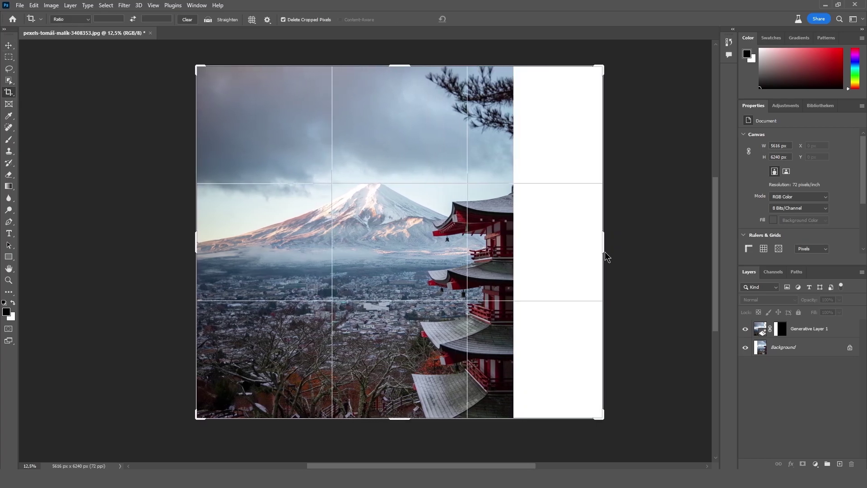
click(2, 58)
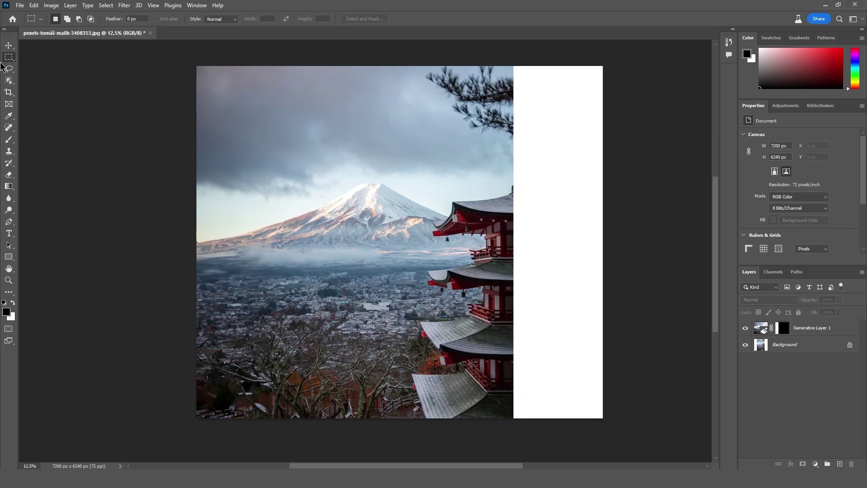
Generative Fill the right strip, compare variations, then generate a fresh set
drag(622, 64, 503, 431)
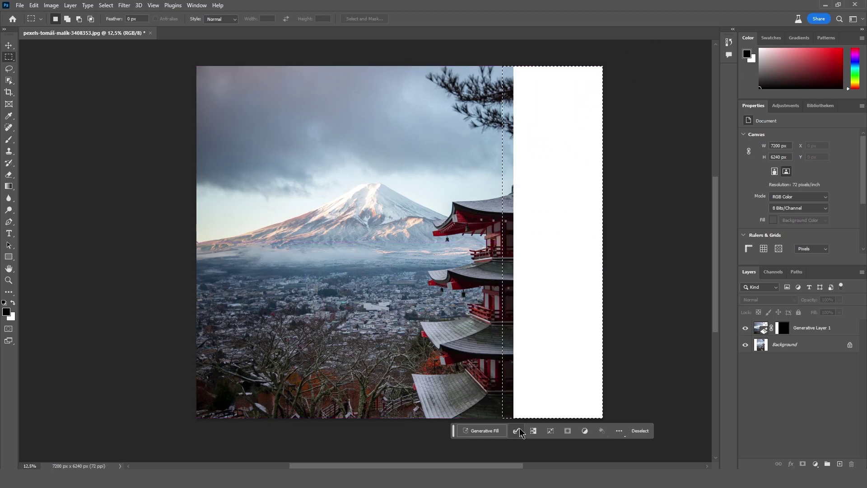
click(605, 431)
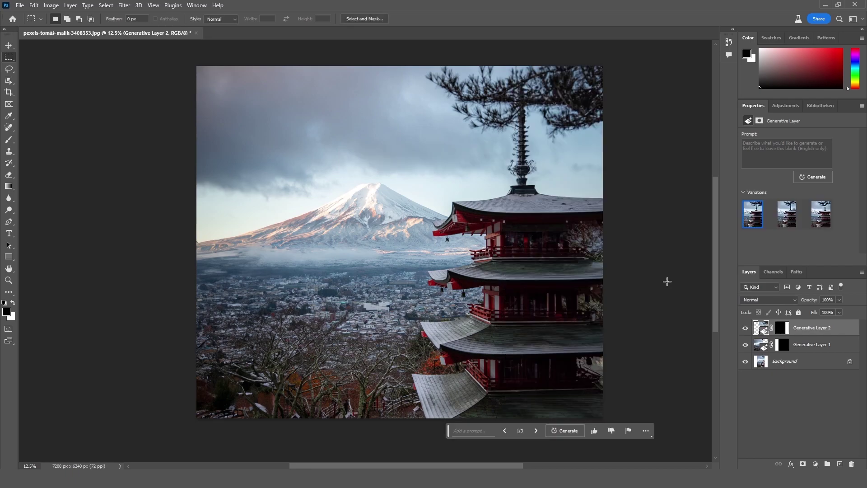
click(535, 432)
click(535, 432)
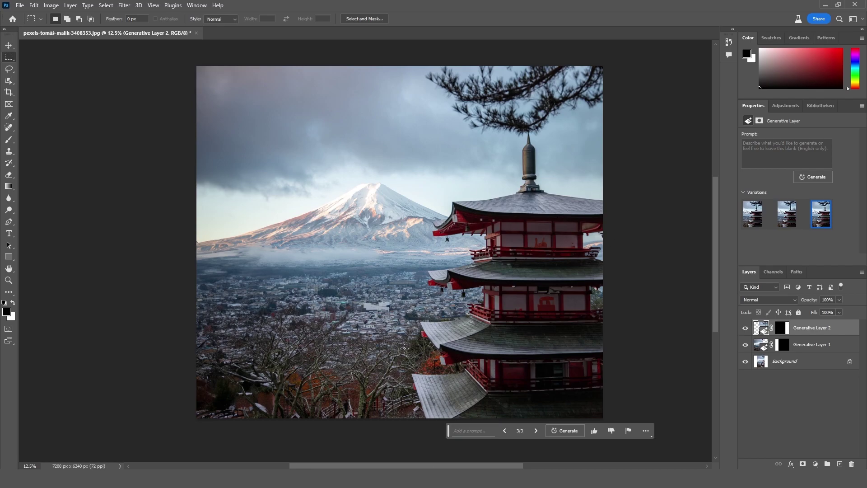
click(506, 433)
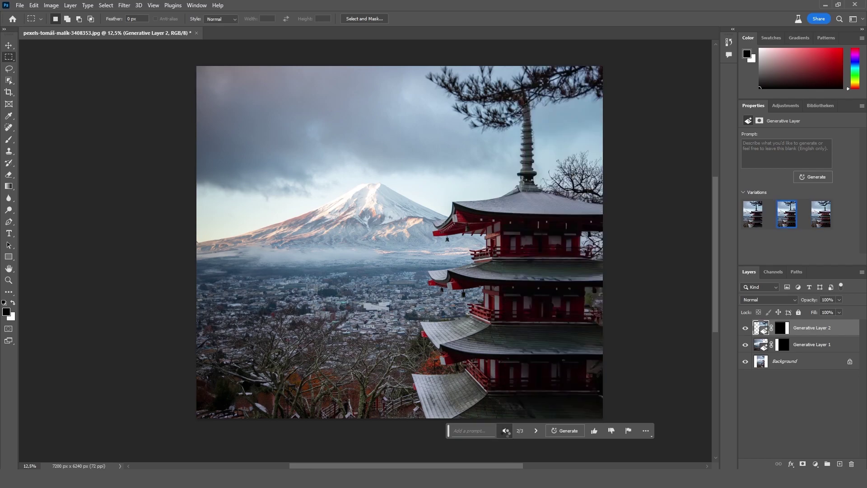
click(505, 431)
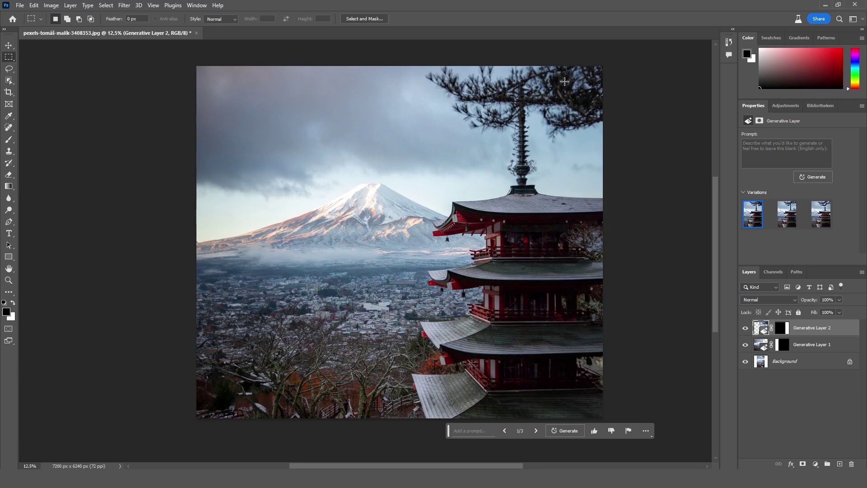
click(565, 431)
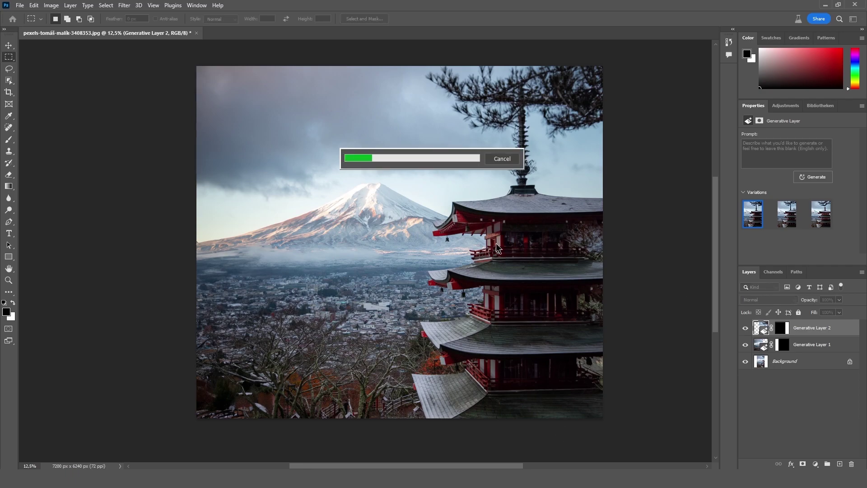
click(808, 414)
Select Generative Layer 2 in the Layers panel to review its variations
key(v)
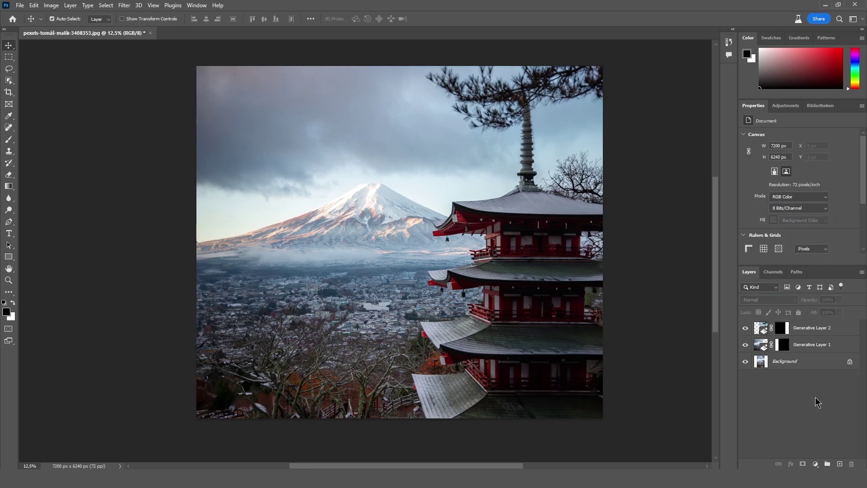
click(760, 328)
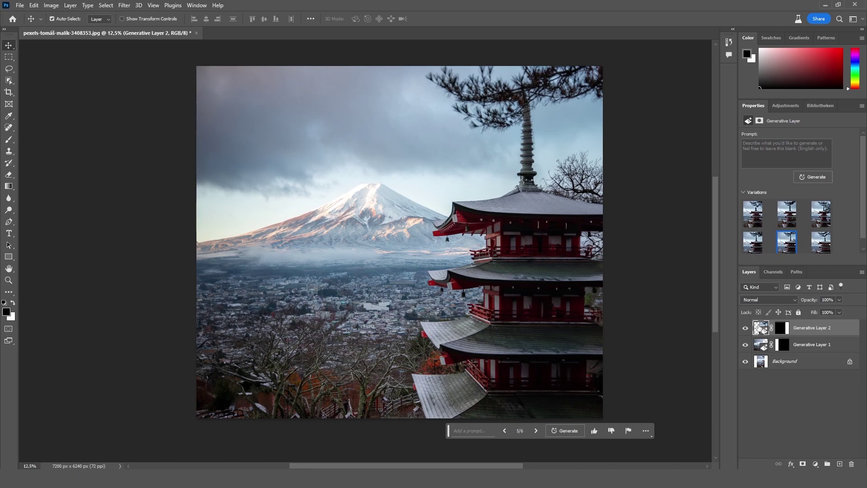
scroll(791, 215, down, 1)
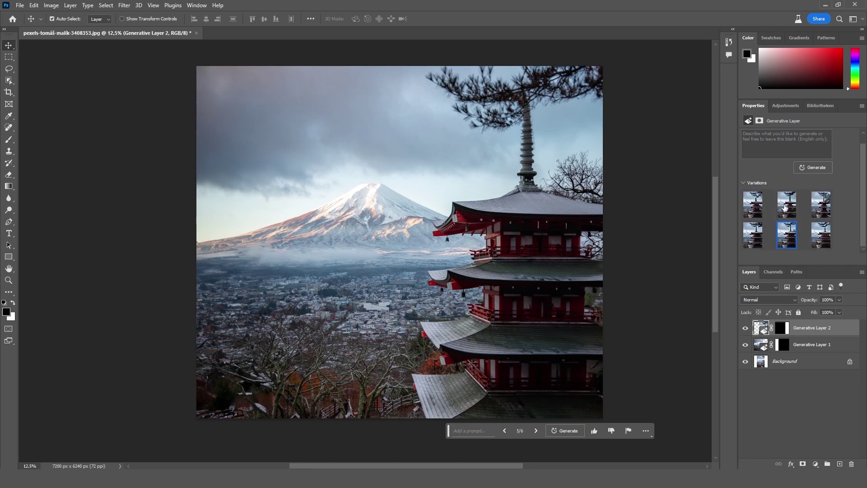
mouse_move(816, 235)
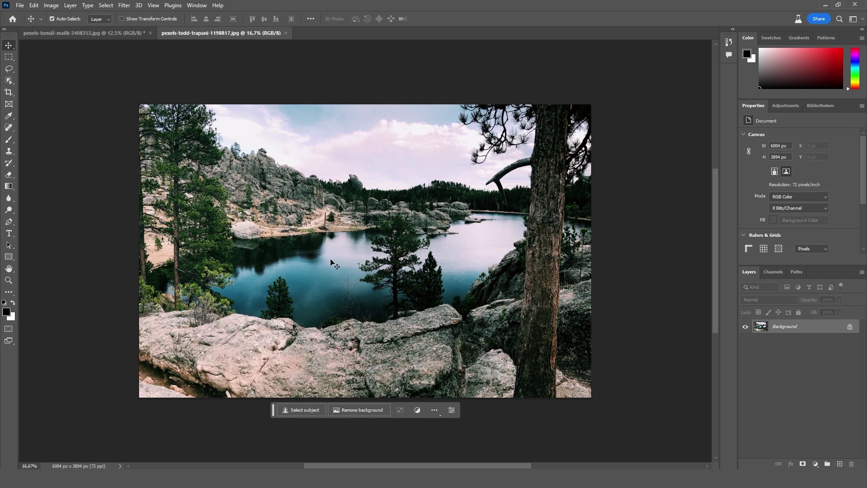
Lasso a patch of the lake and generate a 'Kayak' there
click(9, 70)
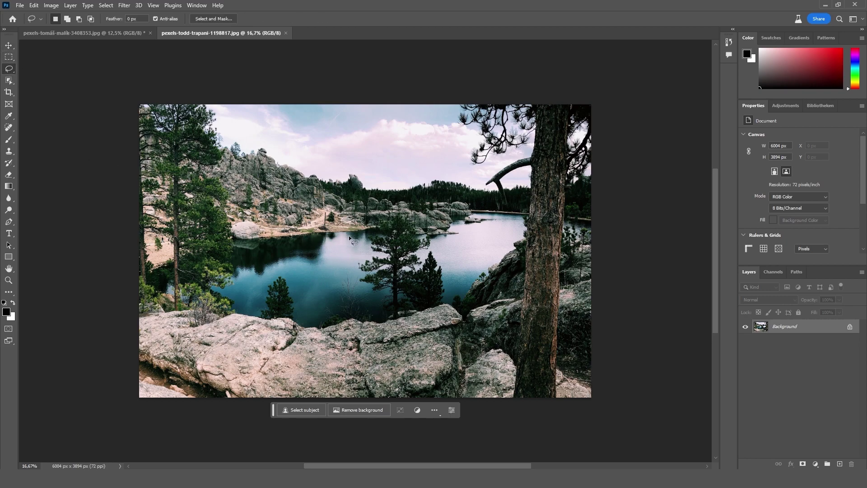
drag(351, 243, 329, 245)
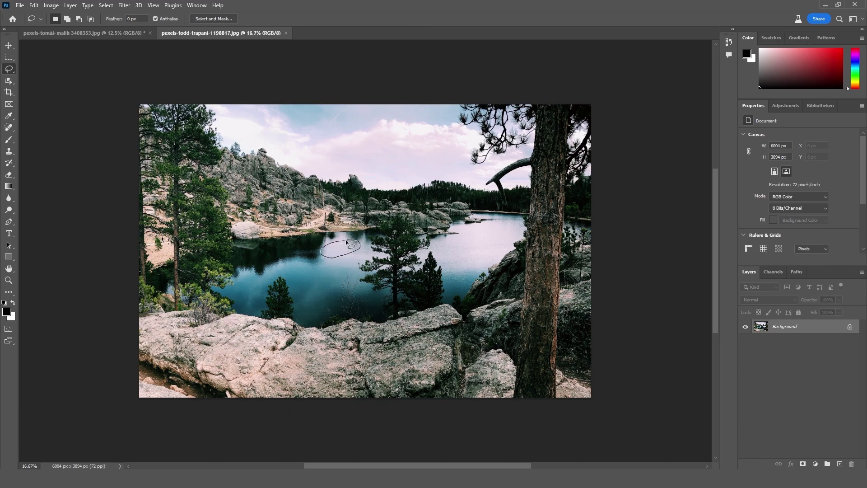
drag(347, 242, 351, 244)
click(288, 275)
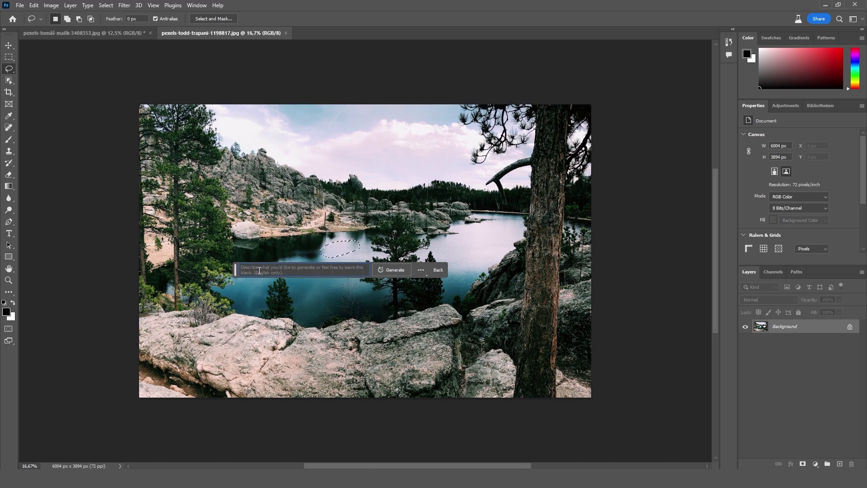
text(Ka)
text(yak)
click(392, 270)
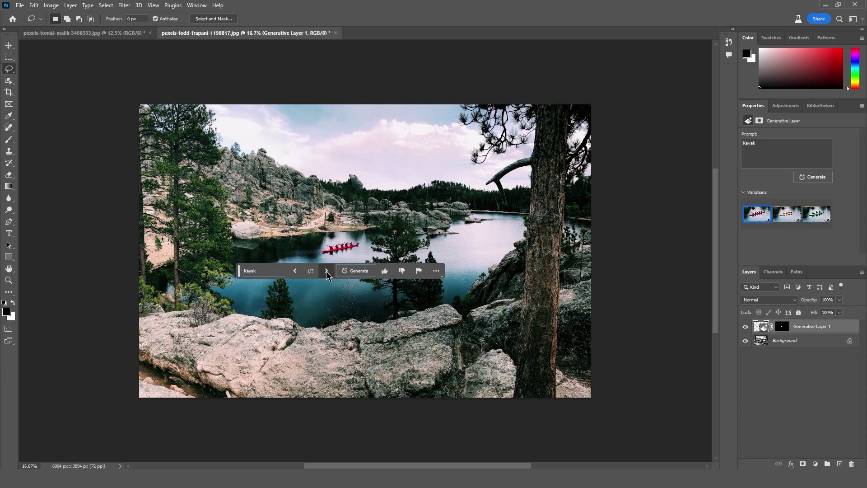
Compare the kayak variations and keep the green kayak with three paddlers
click(326, 271)
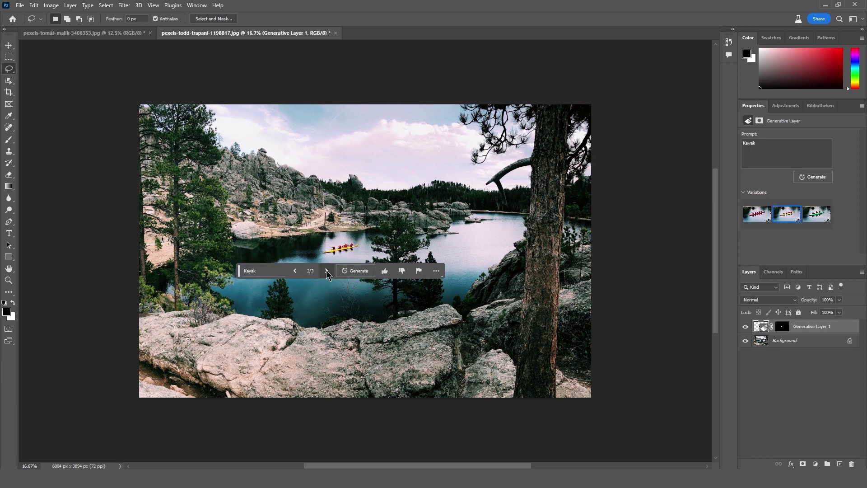
click(326, 271)
scroll(330, 331, up, 3)
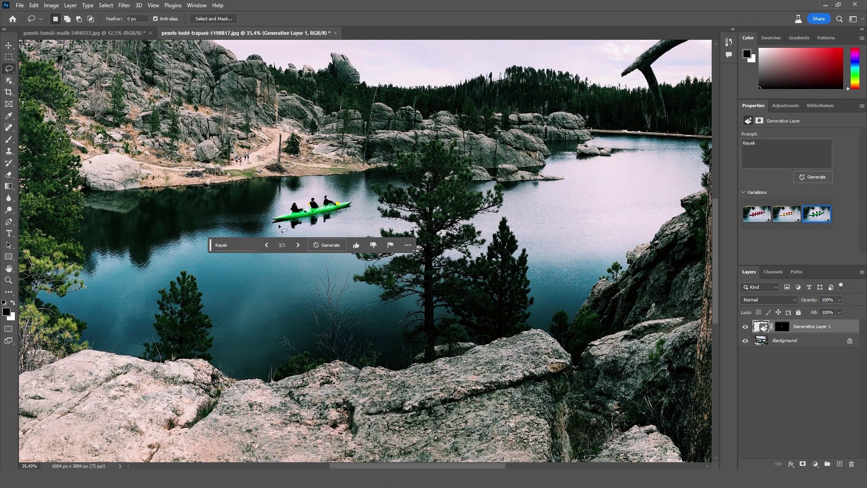
scroll(316, 208, down, 2)
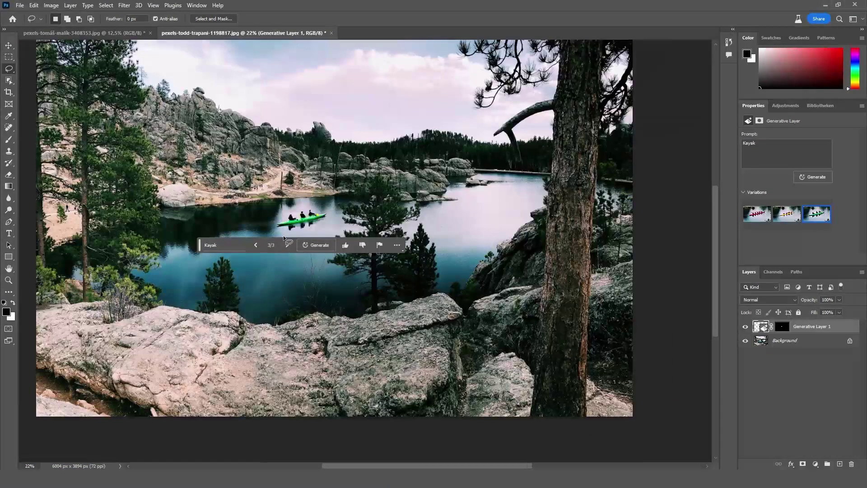
scroll(293, 199, up, 3)
scroll(285, 195, up, 4)
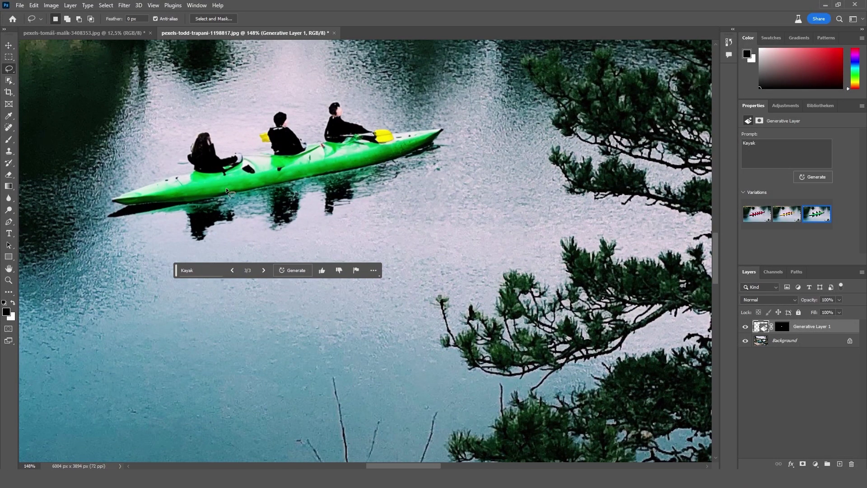
scroll(108, 275, down, 5)
scroll(109, 275, down, 2)
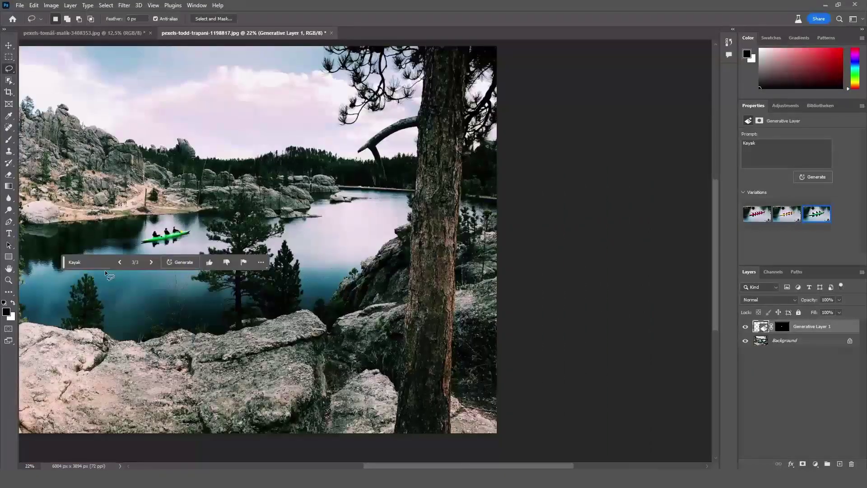
drag(368, 466, 326, 466)
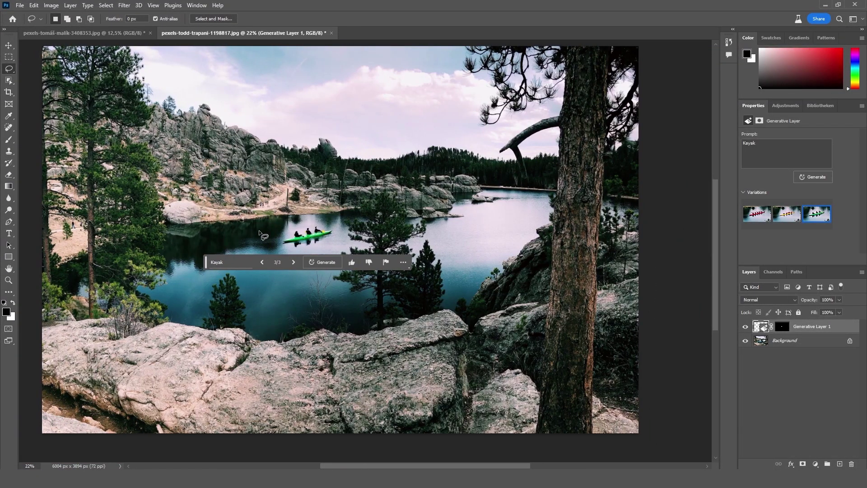
click(293, 264)
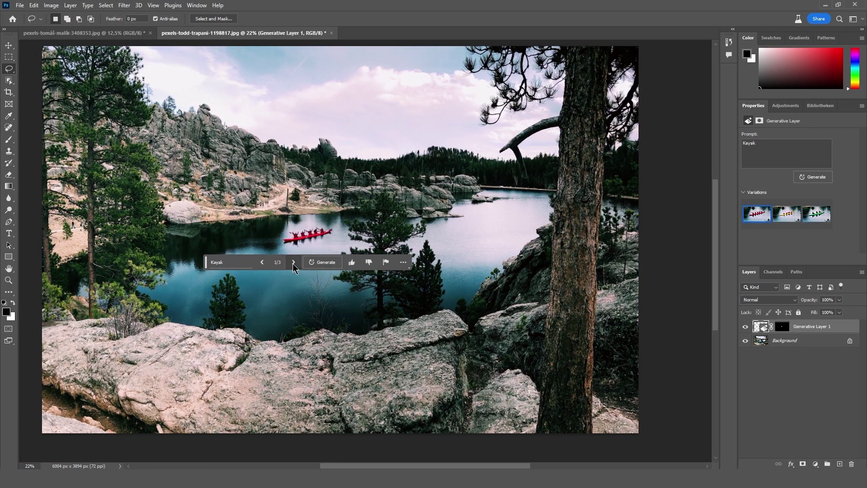
click(293, 264)
click(293, 264)
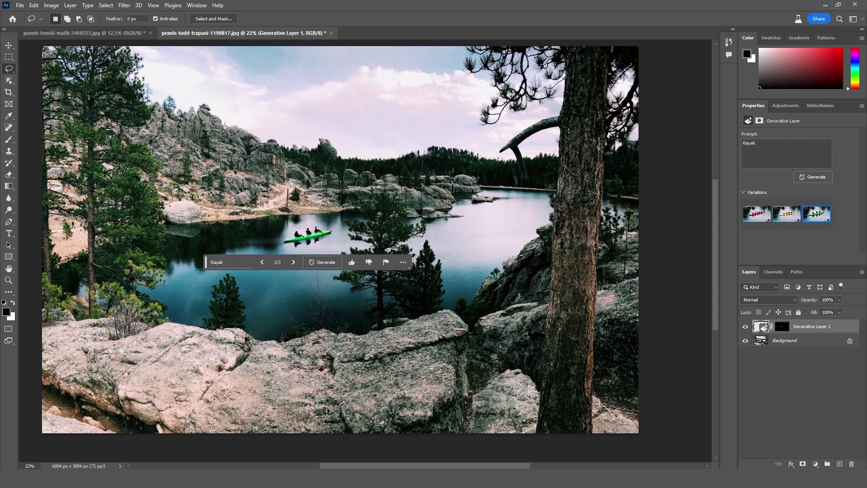
Deselect the generative layer and fit the whole lake image in the window
click(807, 392)
key(ctrl+0)
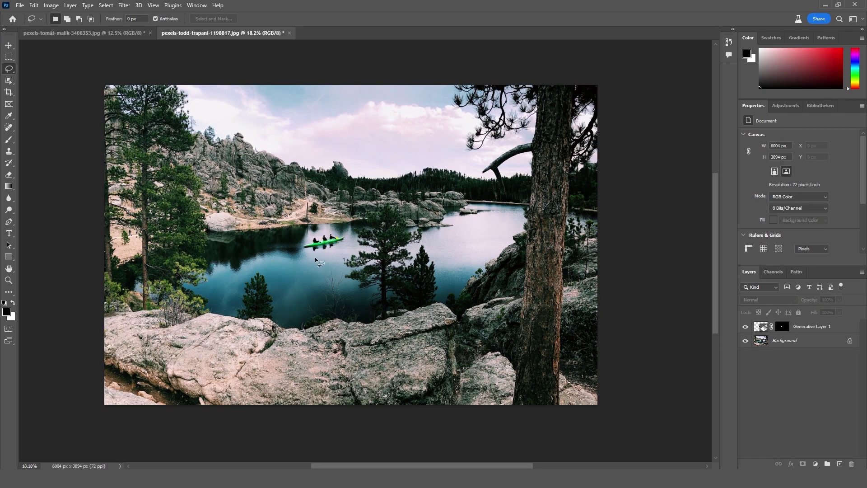
scroll(298, 268, up, 3)
scroll(368, 181, down, 2)
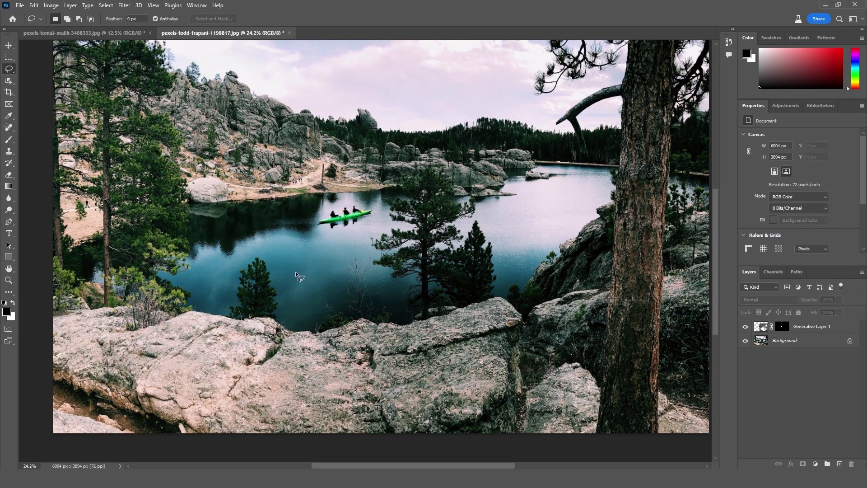
scroll(300, 277, down, 2)
Widen the lake canvas to the right with the Crop tool
key(v)
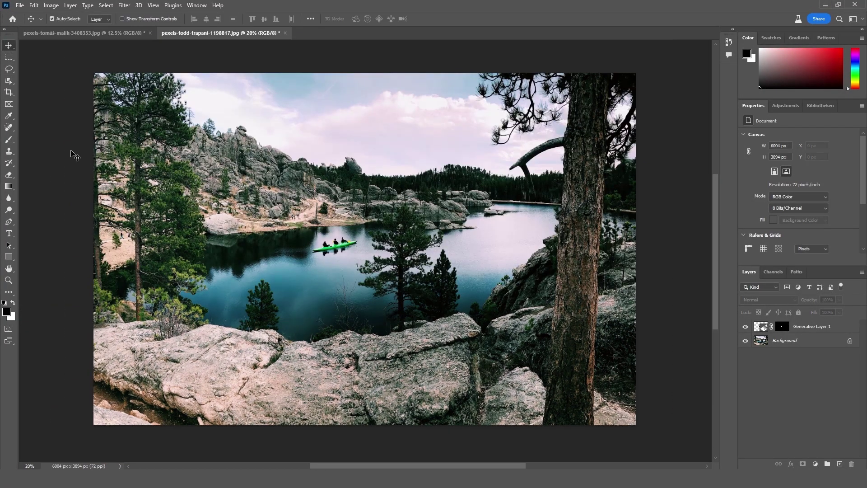
click(8, 92)
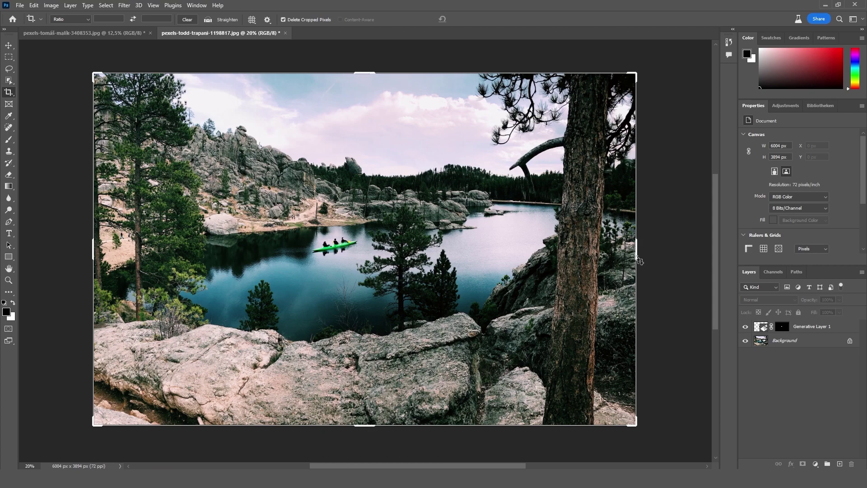
drag(637, 251, 676, 259)
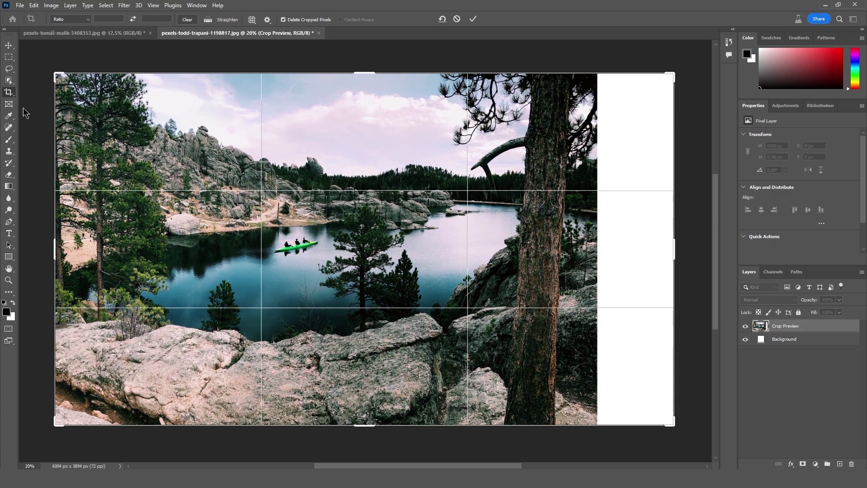
click(9, 57)
Fill the new right strip with generated rocks and trees, keeping variation 1/3
drag(676, 67, 583, 399)
click(535, 177)
click(647, 181)
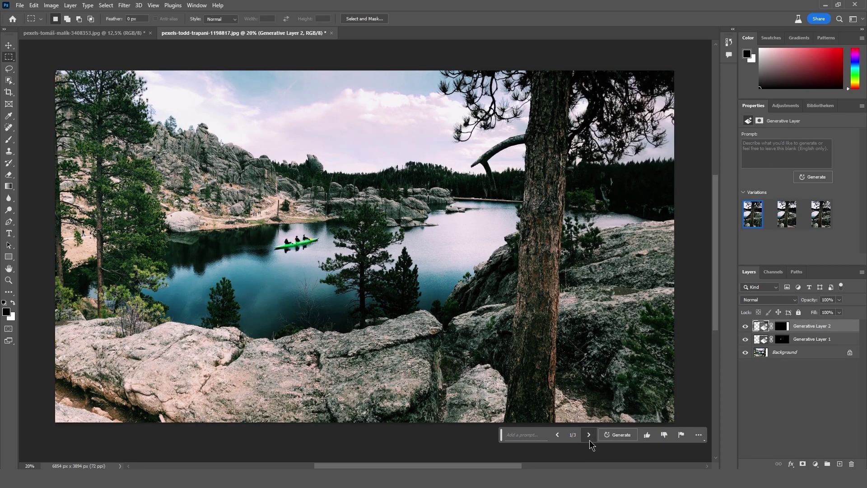
click(589, 434)
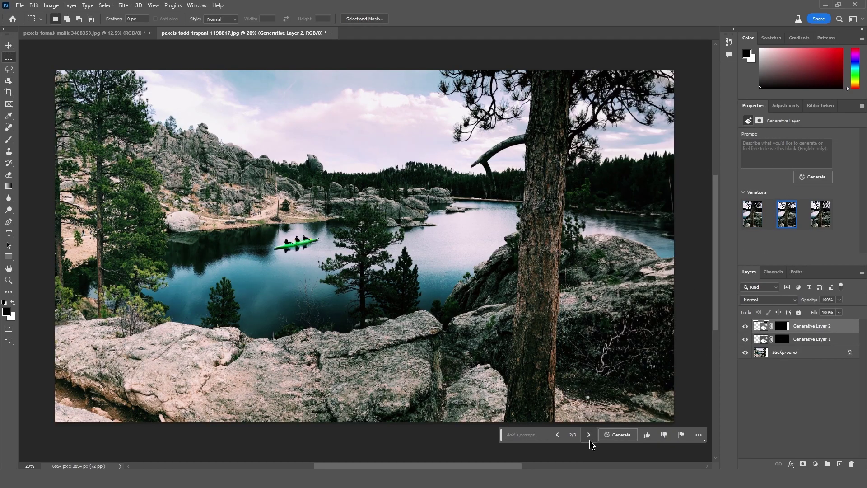
click(589, 440)
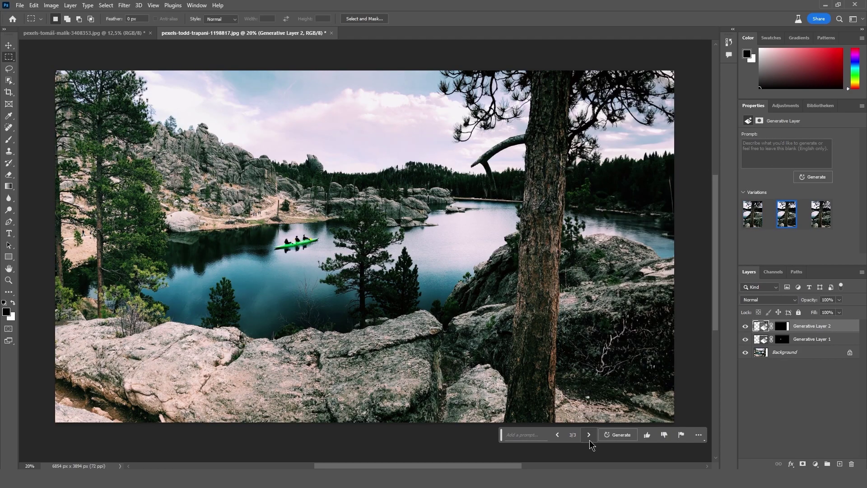
click(557, 435)
click(558, 435)
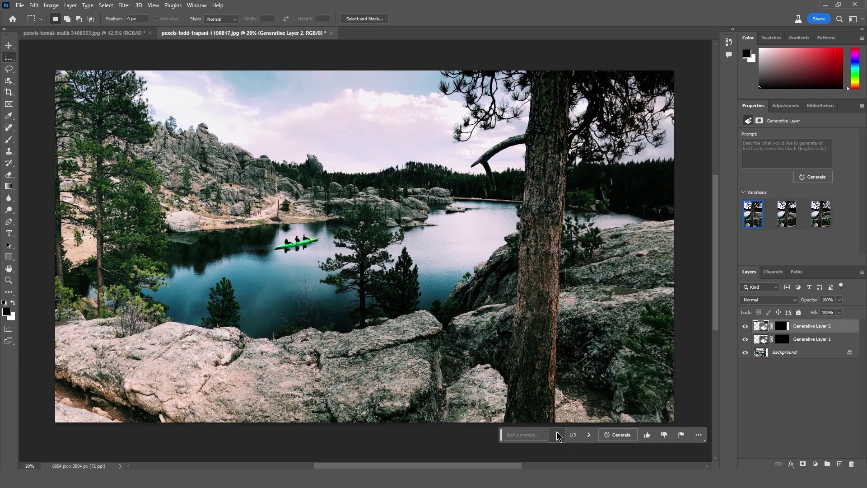
key(l)
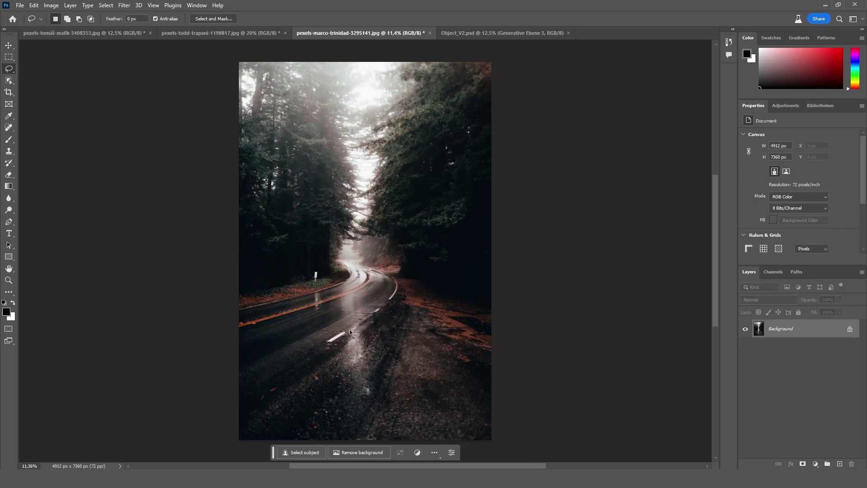
Lasso the forest road bend and generate an 'Old Car' there
drag(335, 312, 336, 321)
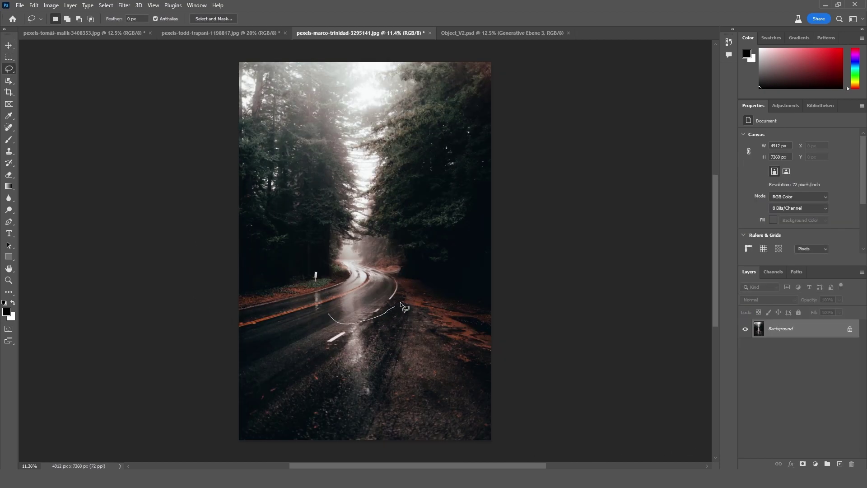
drag(356, 240, 309, 269)
drag(324, 316, 333, 322)
click(283, 336)
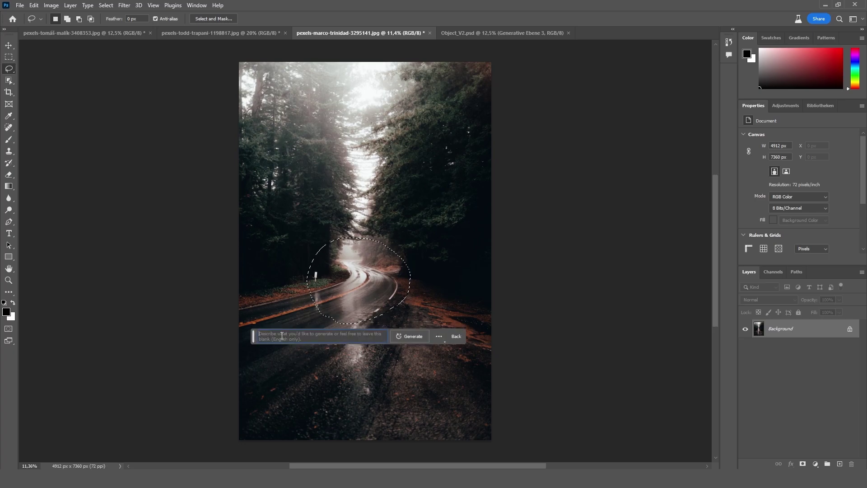
text(Old Car)
key(Return)
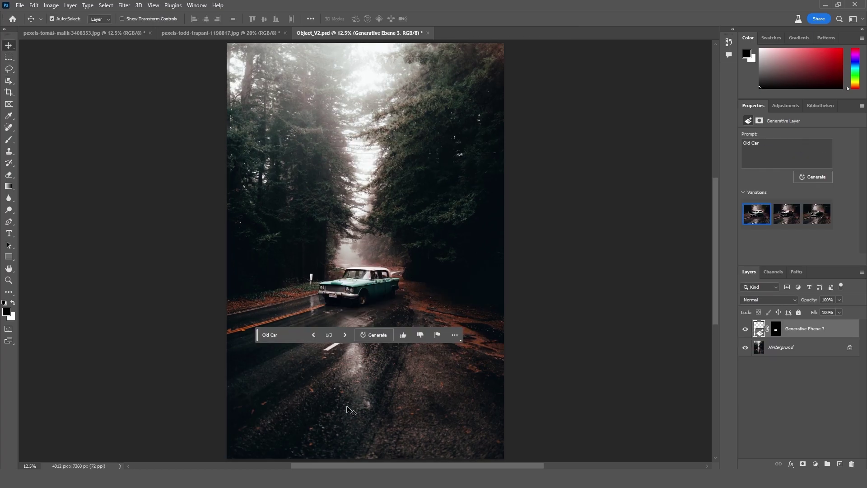
Compare the old car variations and keep the dark car at variation 2/3
click(346, 335)
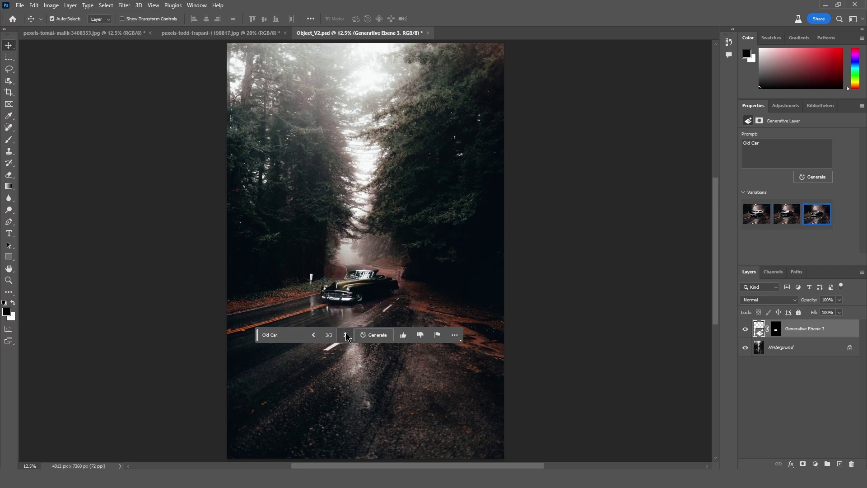
scroll(346, 335, up, 1)
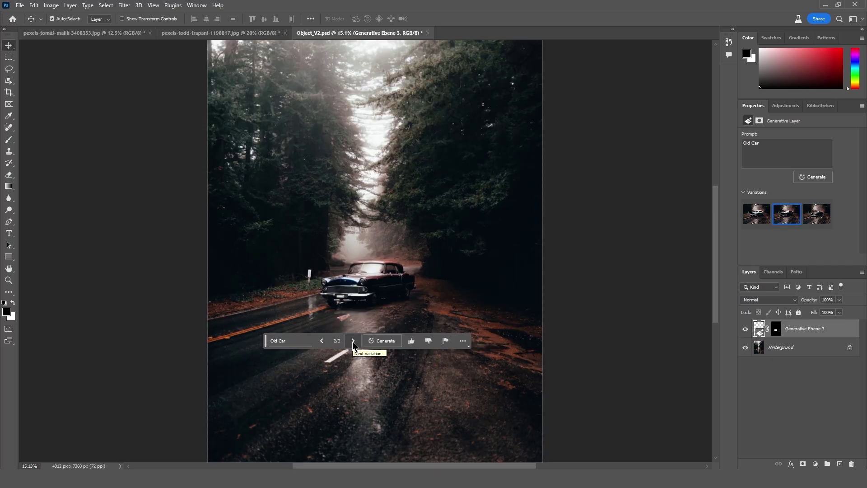
click(353, 341)
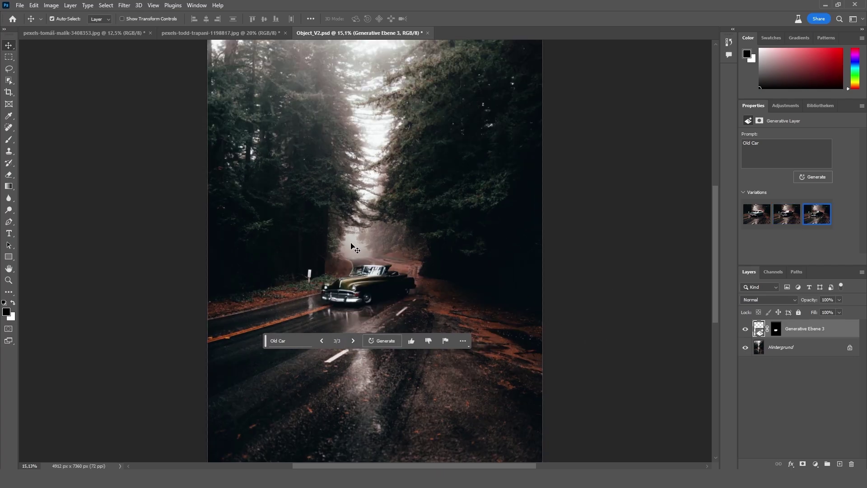
click(615, 226)
scroll(334, 344, up, 3)
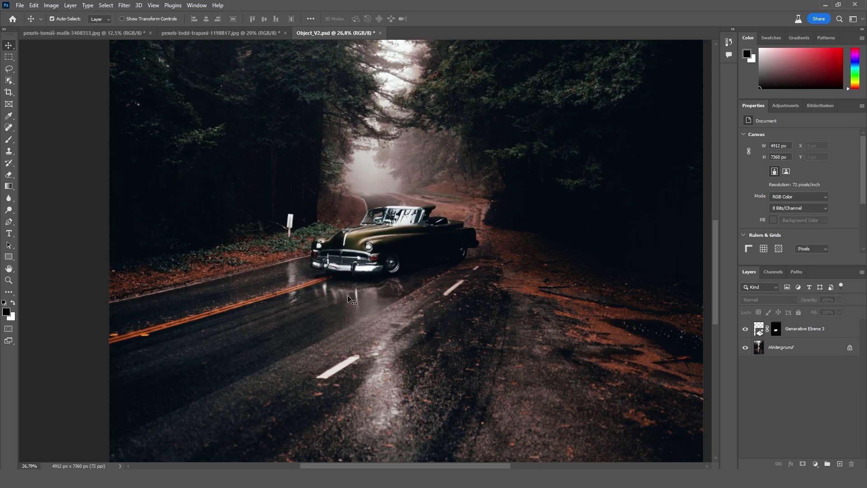
scroll(372, 327, down, 3)
click(384, 271)
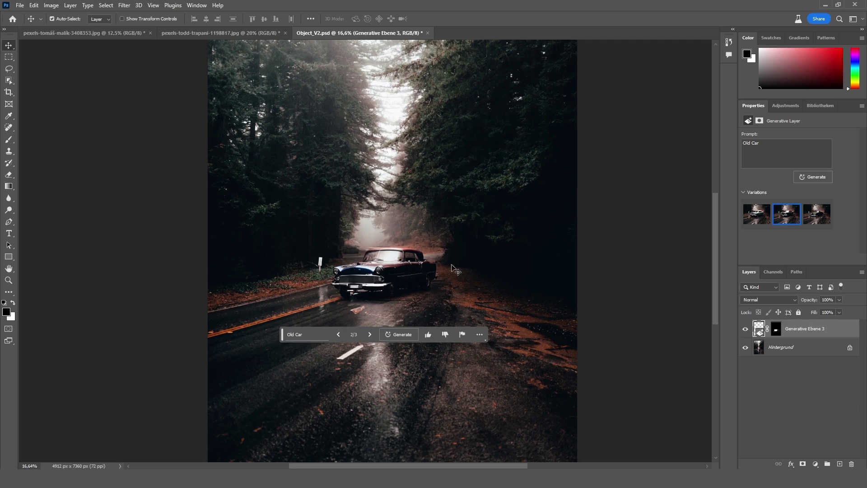
scroll(444, 201, down, 2)
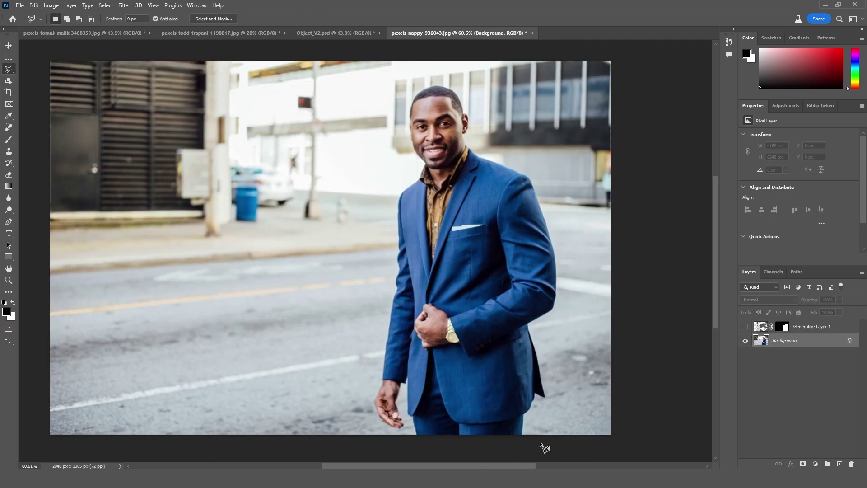
click(539, 443)
Outline the man with the Polygonal Lasso and generate empty street over him
click(571, 393)
click(566, 334)
click(436, 67)
click(376, 116)
double_click(342, 446)
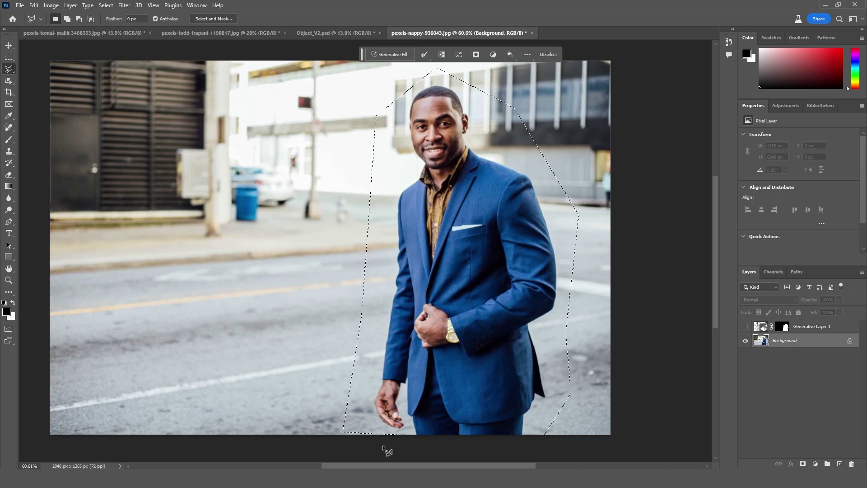
click(388, 53)
click(538, 52)
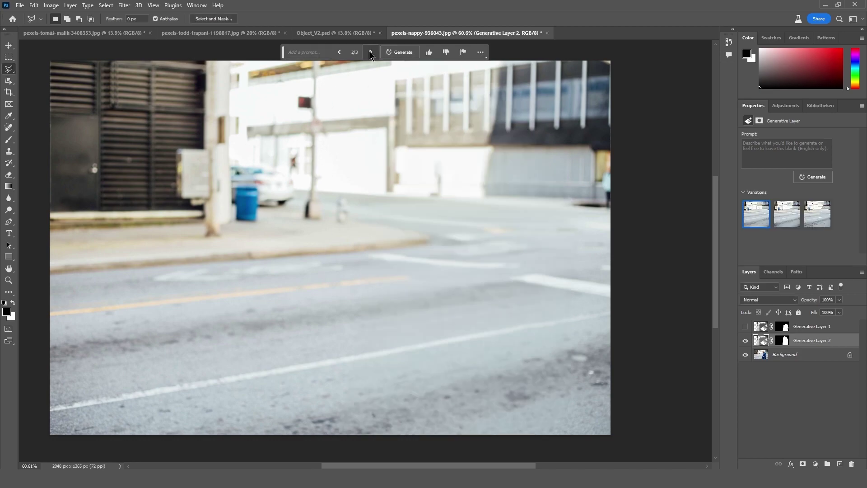
Compare the three empty-street variations, then hide Generative Layer 2 and select Background
click(370, 52)
click(370, 53)
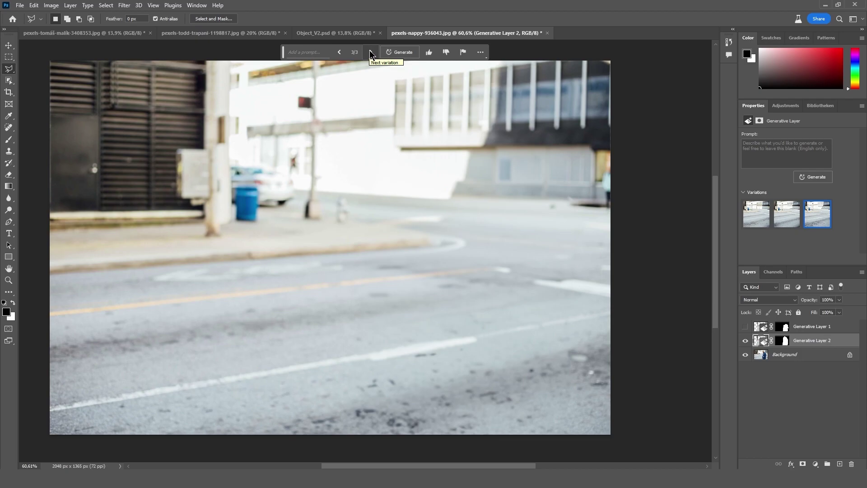
click(369, 52)
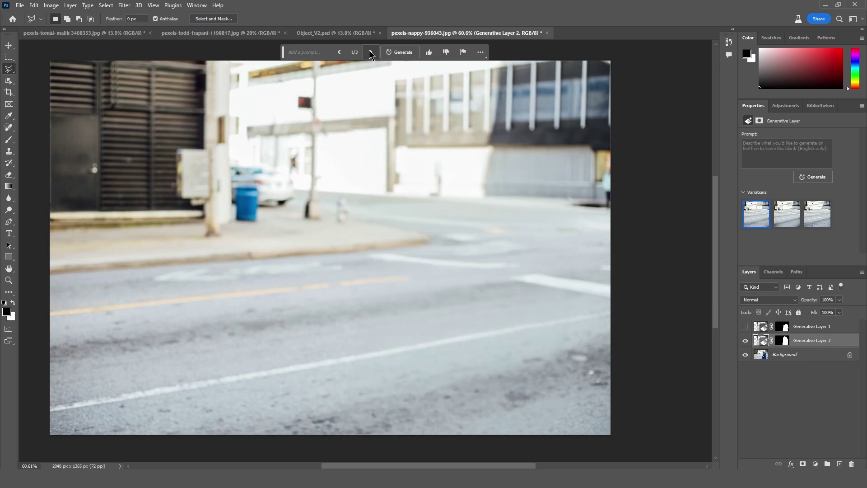
click(370, 52)
click(369, 52)
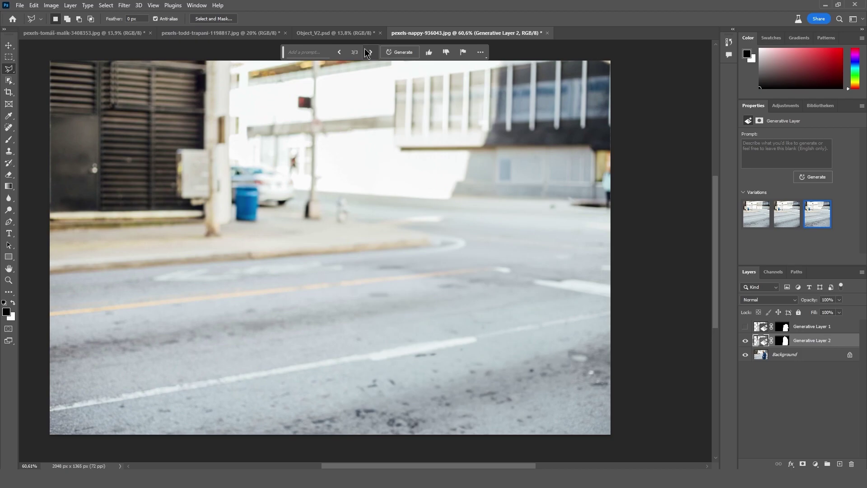
click(370, 52)
click(370, 53)
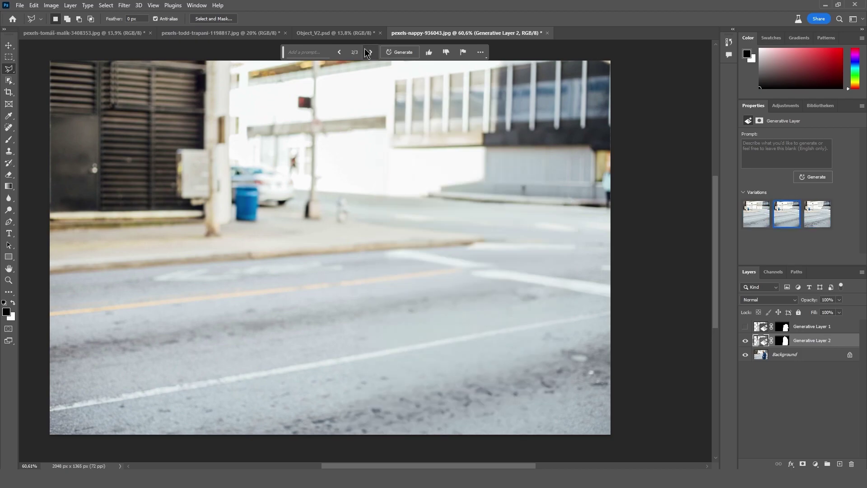
click(784, 355)
click(745, 340)
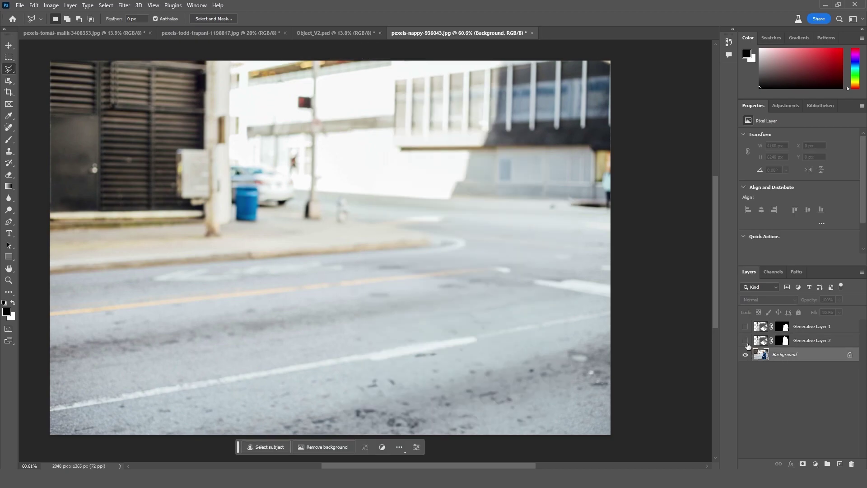
Outline the man's suit and enter the fill prompt 'Man wearing a hoodie and joggers'
click(542, 435)
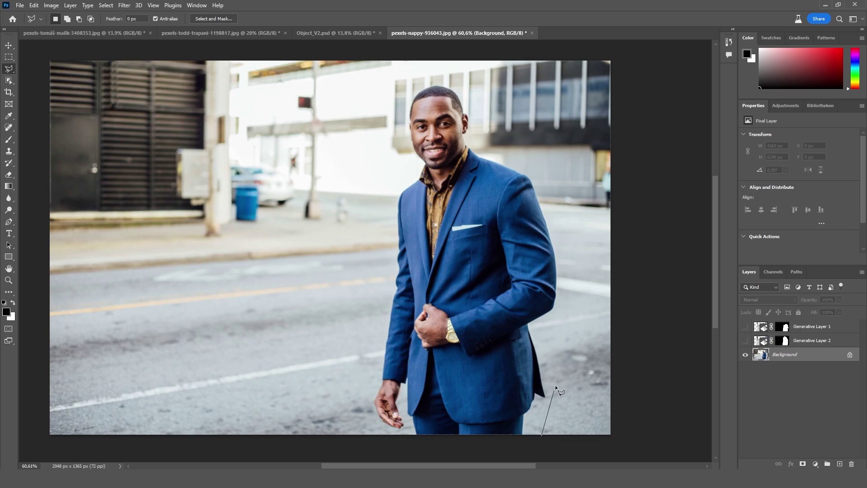
click(550, 334)
click(574, 258)
click(533, 160)
click(465, 145)
click(415, 168)
click(385, 197)
click(369, 312)
click(352, 433)
click(541, 436)
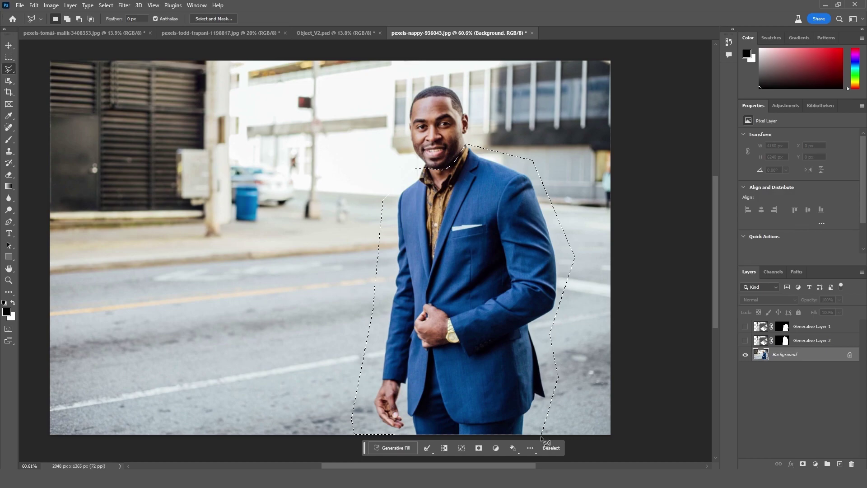
click(394, 448)
text(Man wearing a hoodie and joggers)
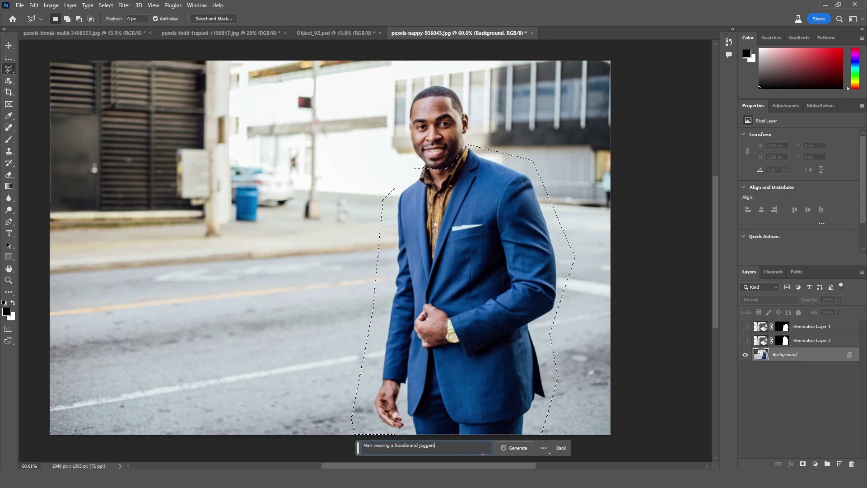
Generate the suit replacement and keep variation 3/3, the grey hoodie with navy trousers, then deselect the layer
click(515, 448)
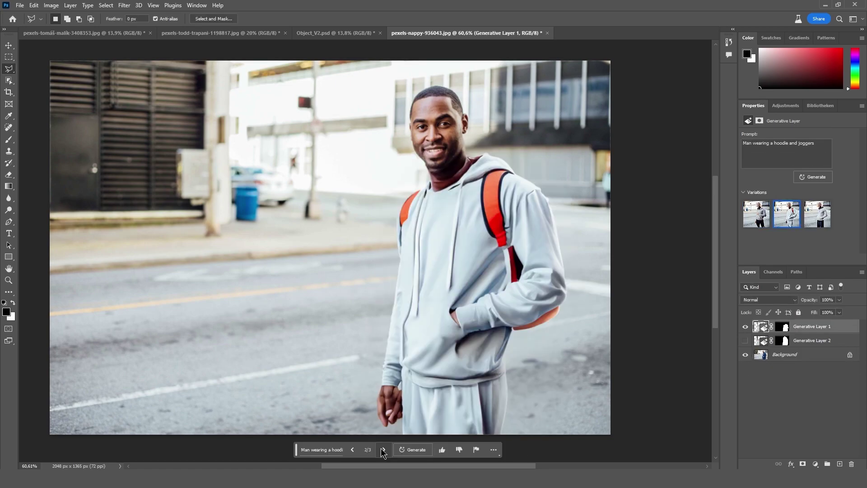
click(383, 449)
click(383, 450)
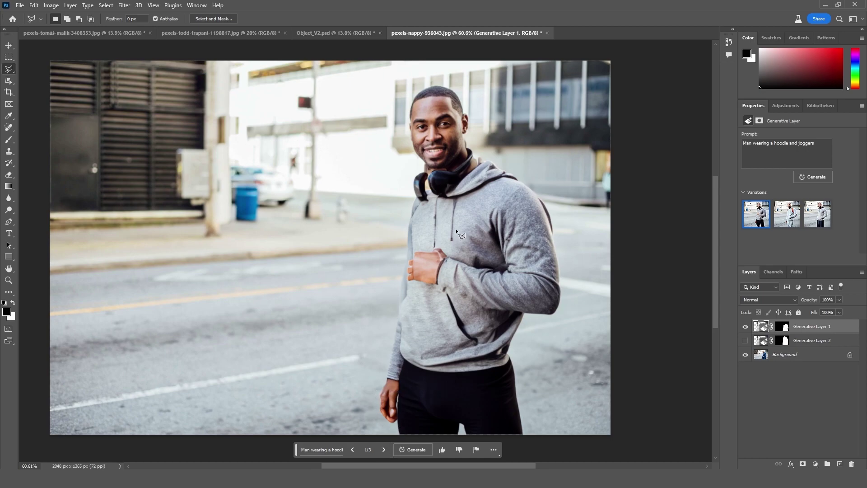
click(384, 450)
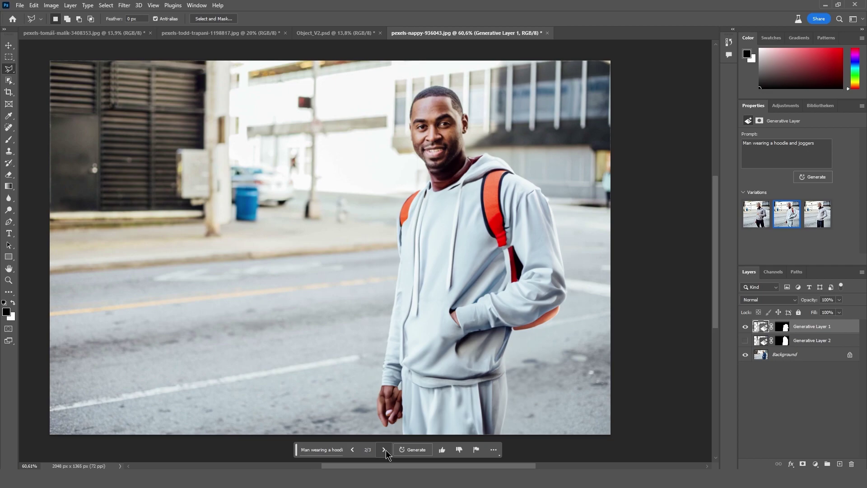
click(385, 450)
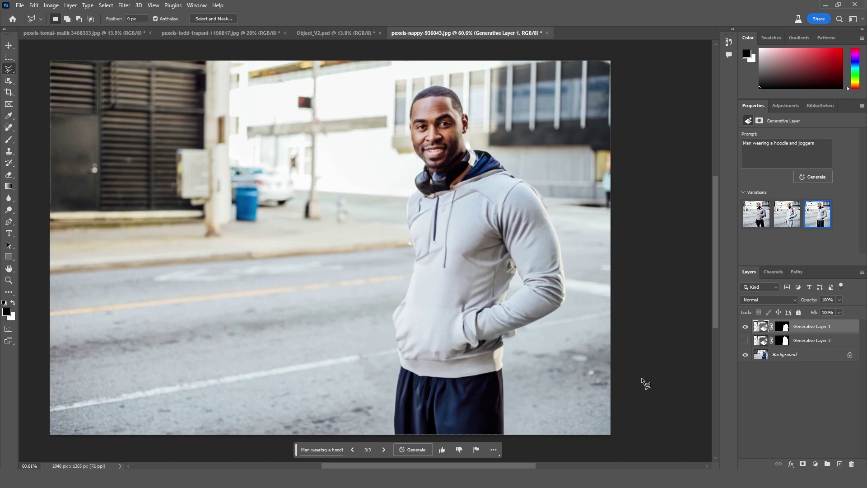
key(v)
click(761, 402)
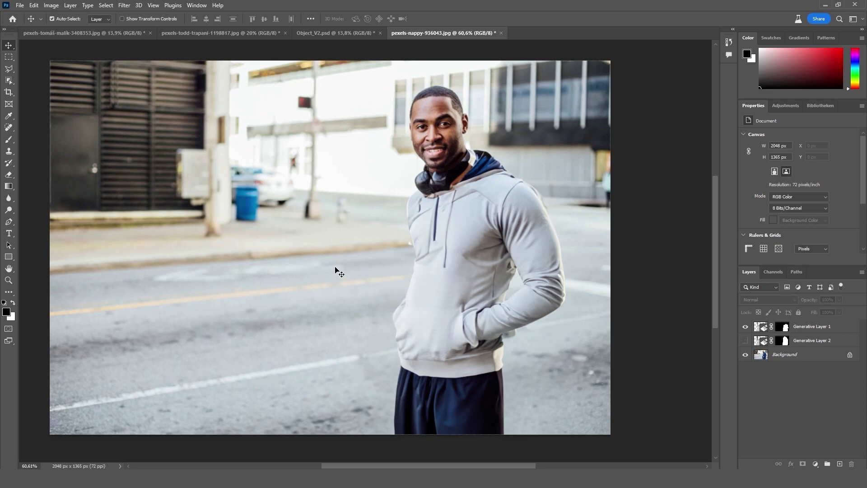
On the pagoda and Mt. Fuji image, zoom into the slope, zoom back out, and select the left slope
click(68, 33)
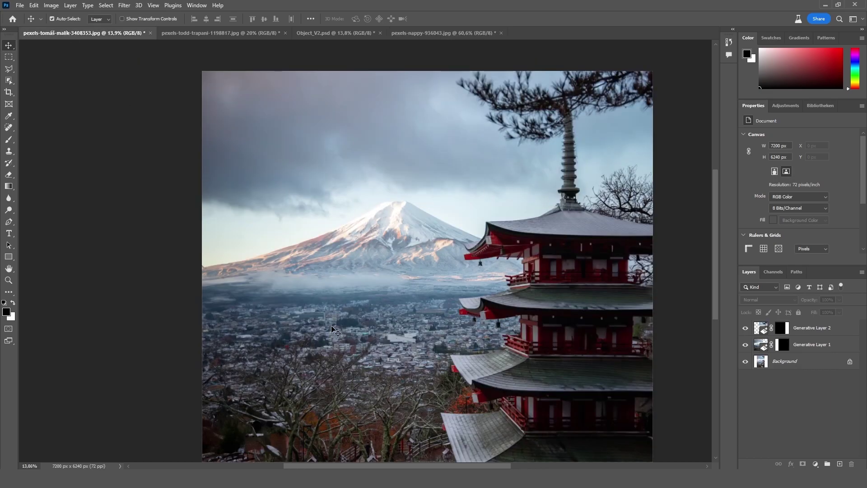
scroll(321, 257, up, 5)
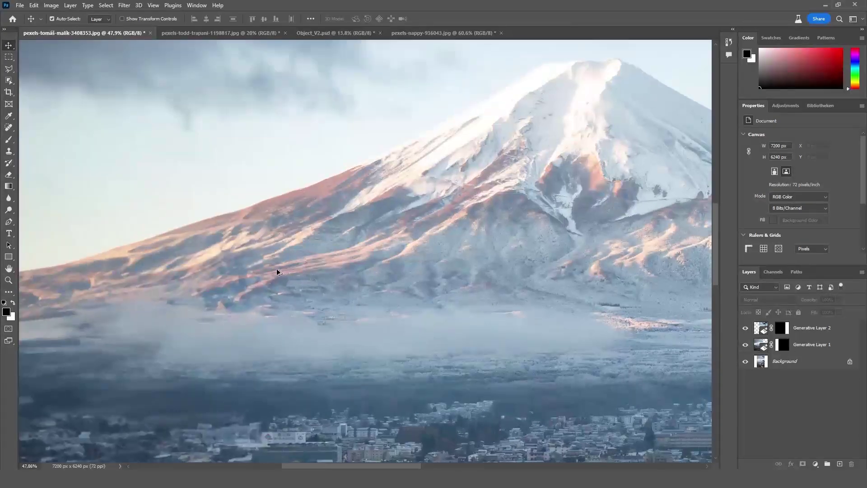
scroll(211, 279, up, 4)
scroll(318, 235, up, 1)
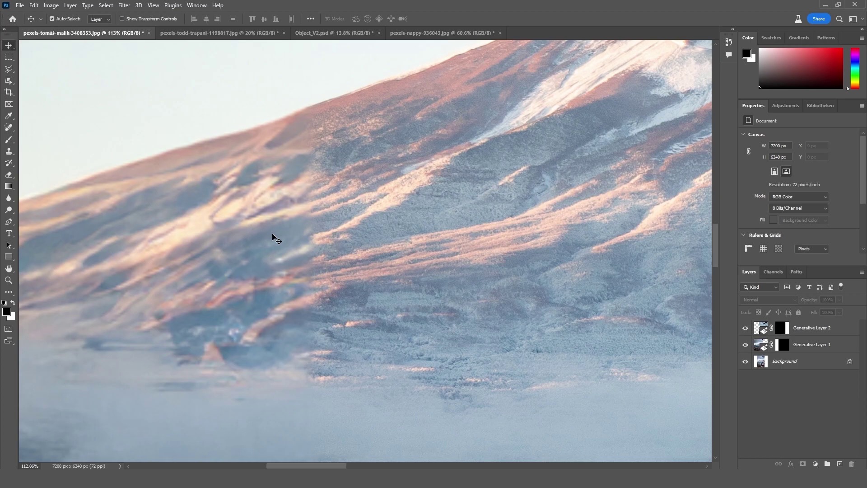
scroll(304, 228, down, 2)
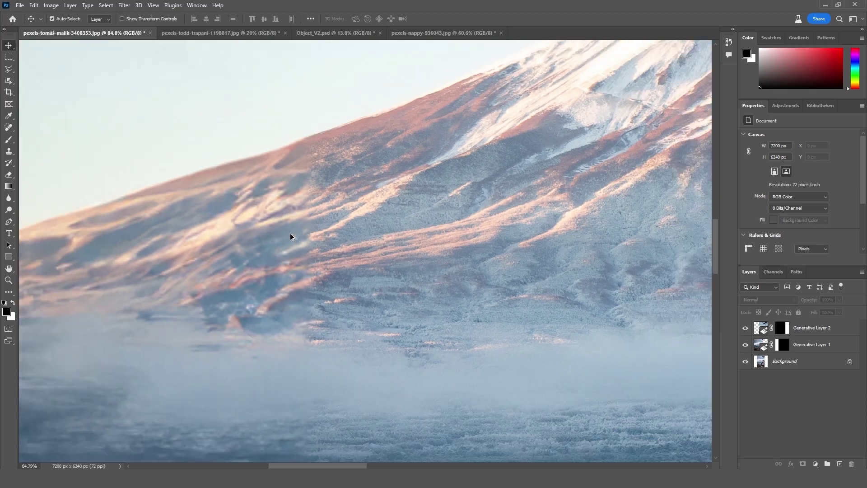
scroll(290, 237, down, 4)
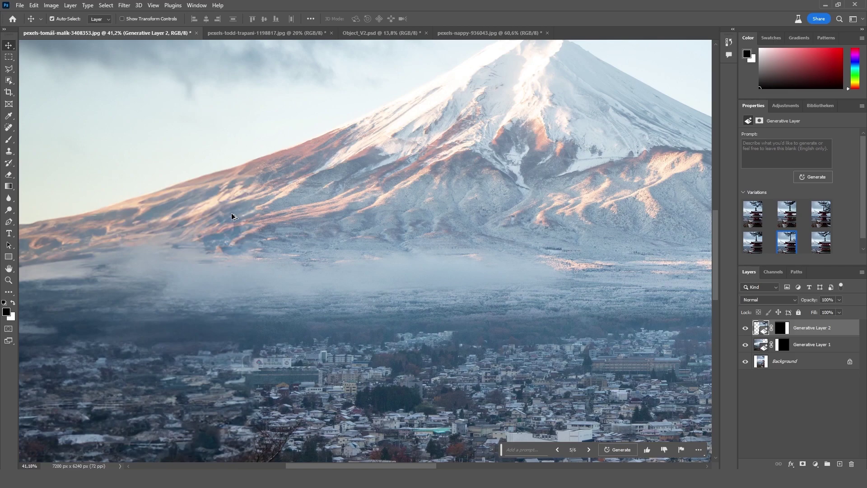
scroll(233, 217, down, 4)
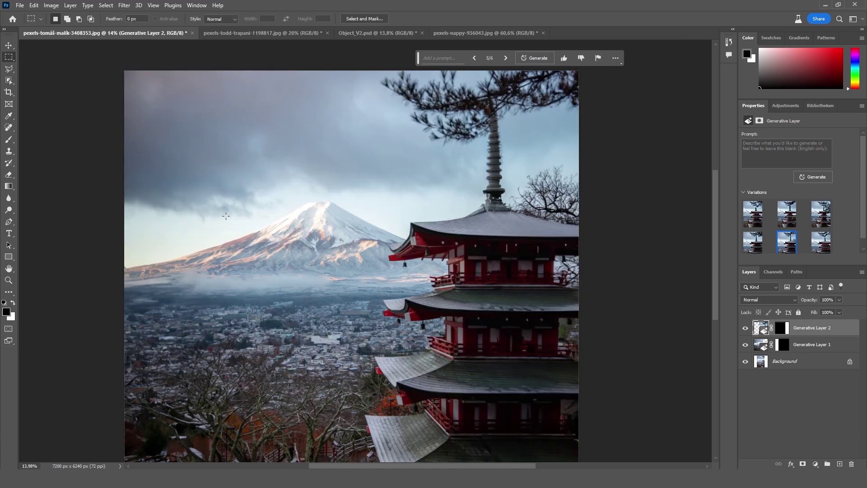
drag(220, 199, 295, 261)
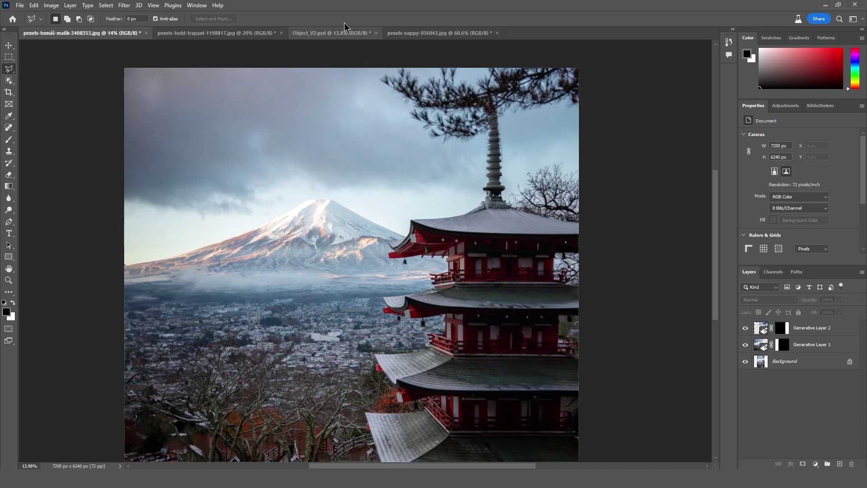
On the forest road image, hide the dark car layer Generative Ebene 3 and select Generative Layer 1
click(335, 33)
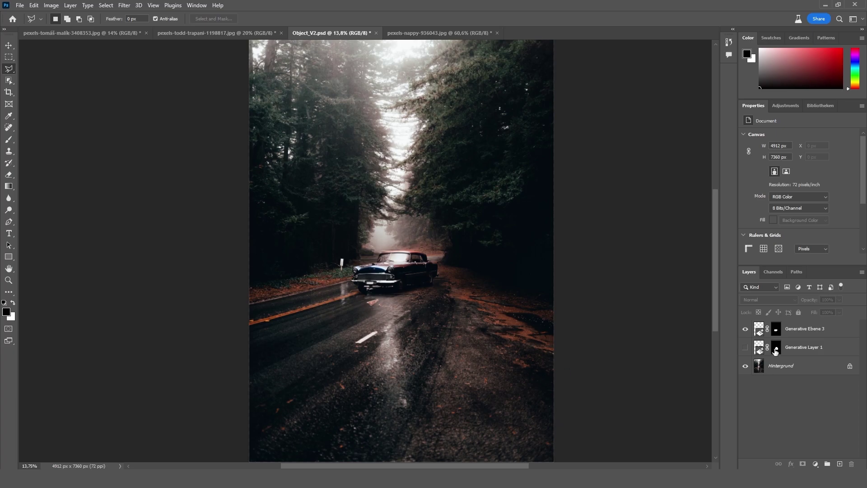
click(745, 328)
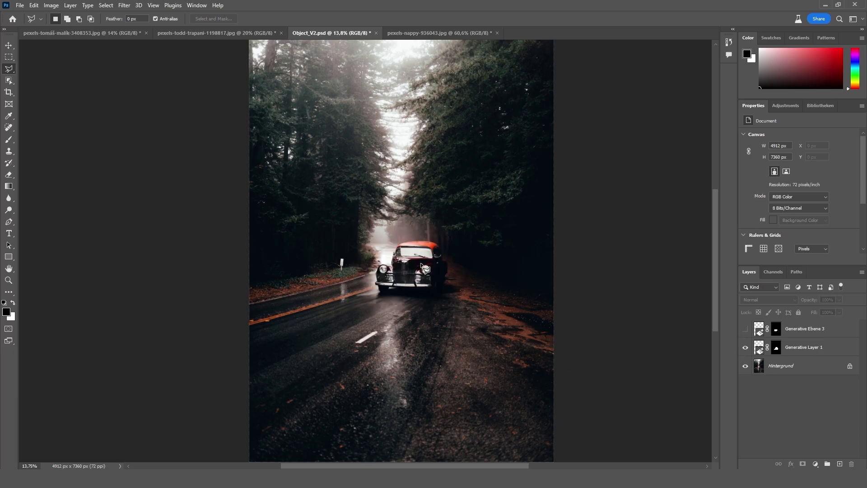
ctrl+click(478, 243)
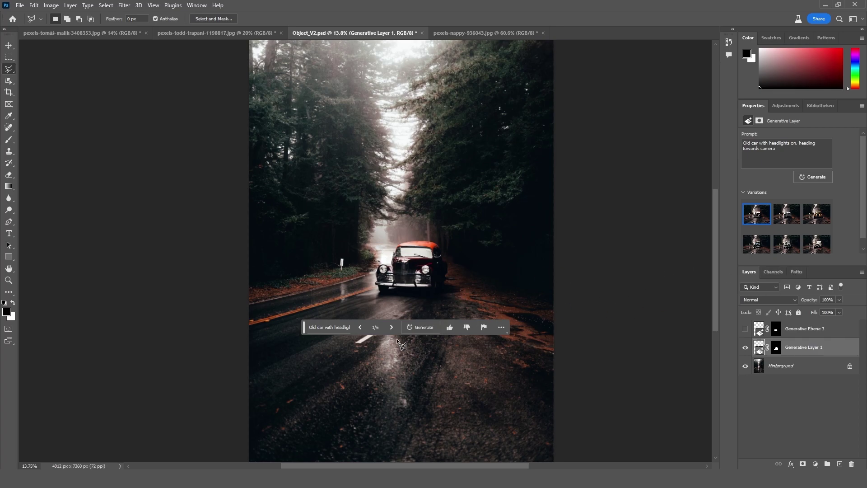
Browse the car variations and keep 3/6, the yellow vintage car with headlights on
click(391, 328)
click(391, 328)
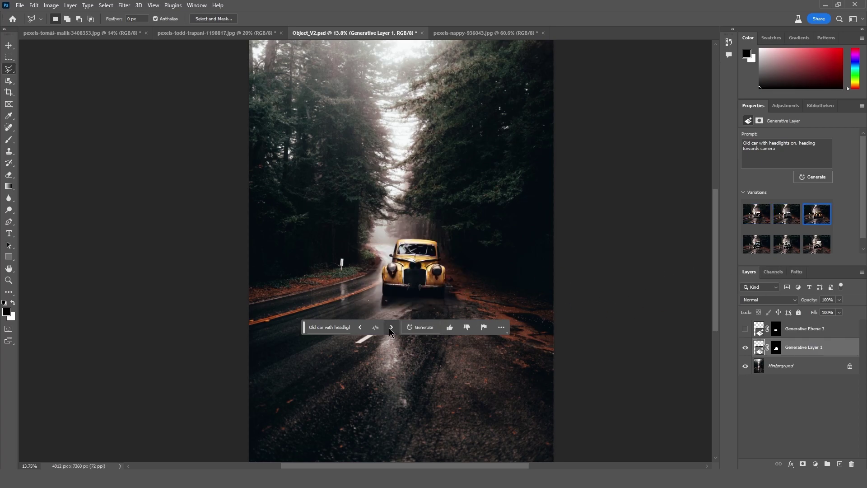
click(391, 328)
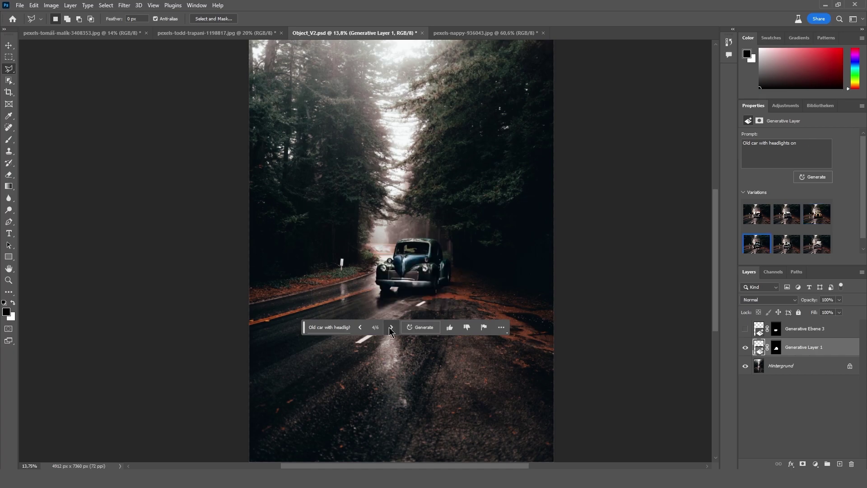
click(392, 328)
click(392, 327)
click(391, 327)
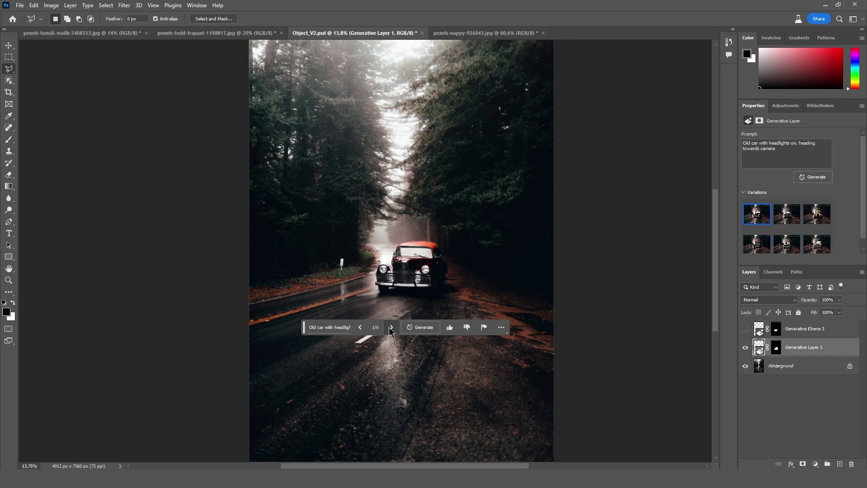
click(391, 327)
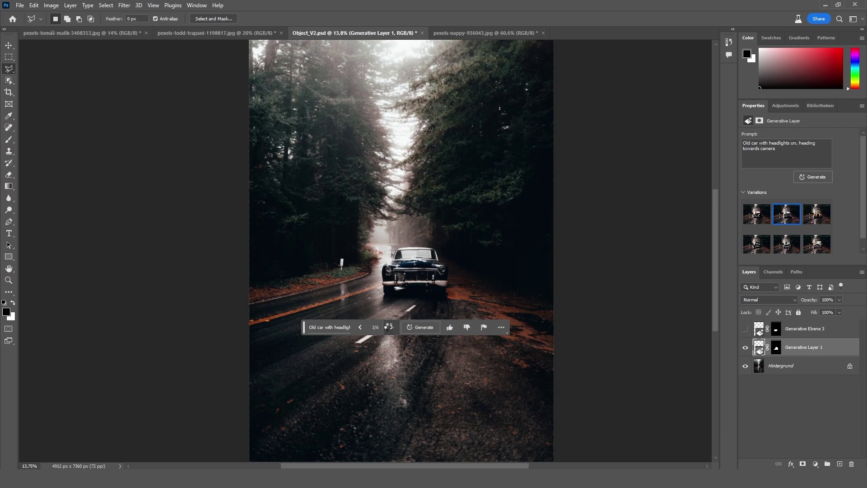
click(389, 328)
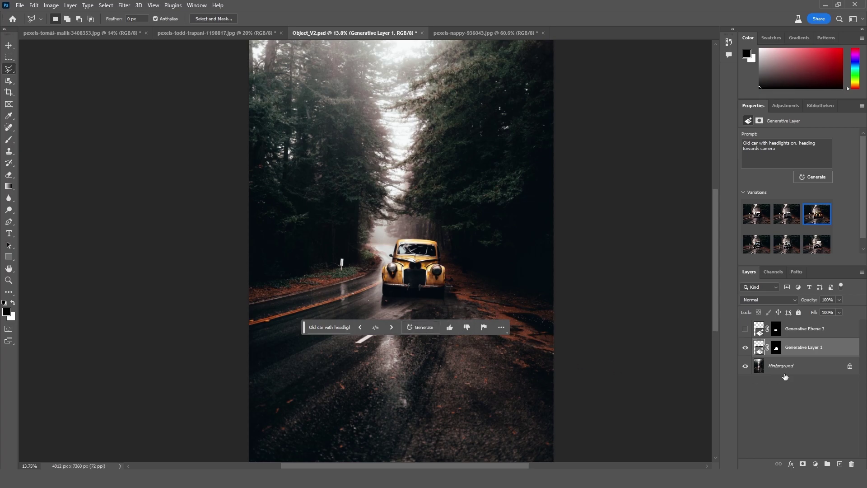
click(801, 406)
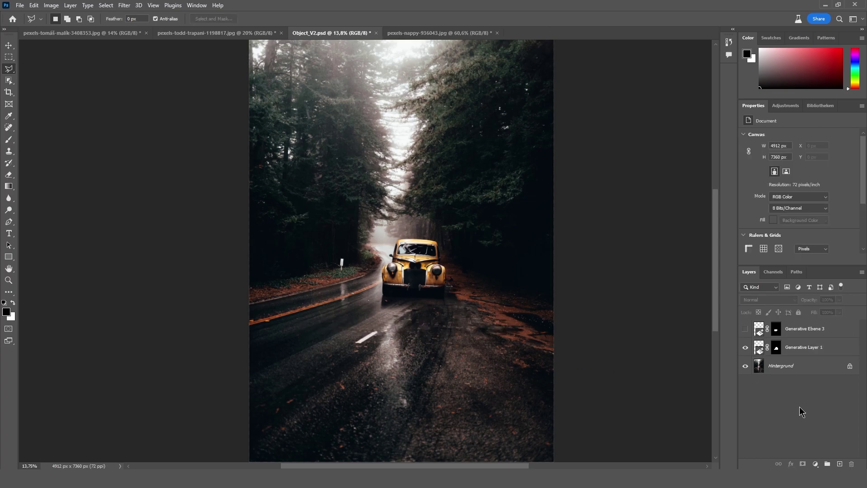
click(805, 351)
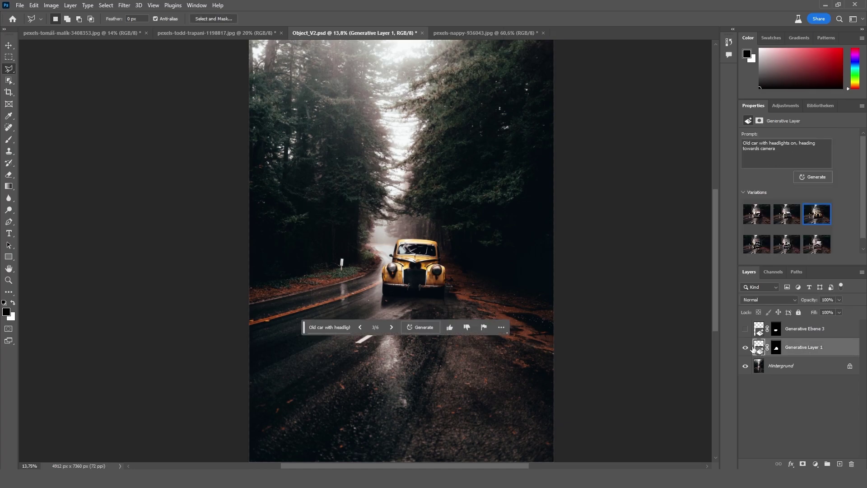